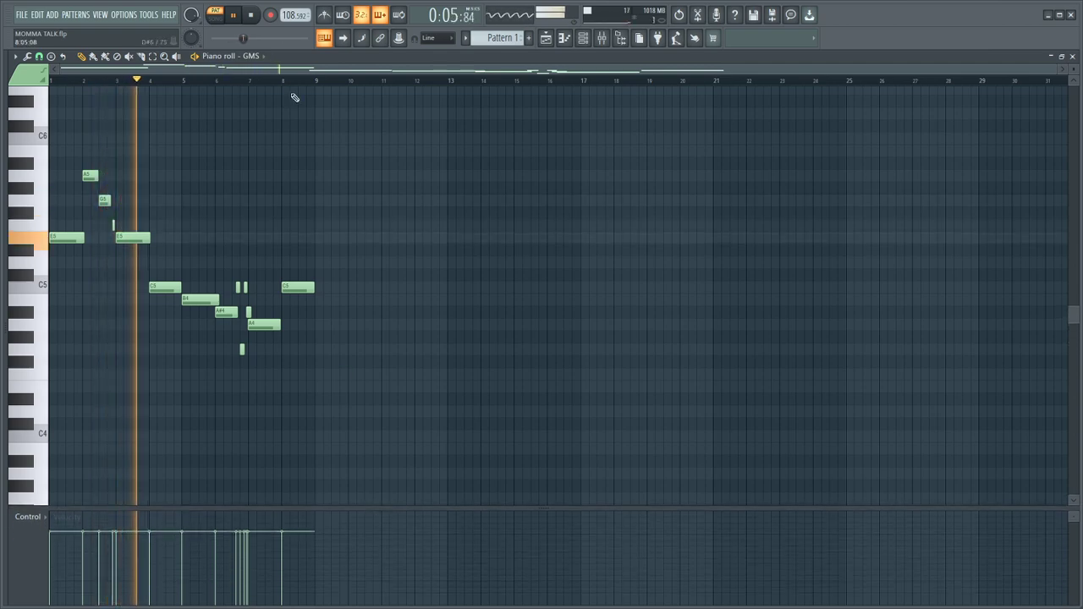
Play Pattern 1 and examine the full GMS melody in the piano roll, highlighting all its notes
left_click_drag(285, 72, 284, 102)
scroll(352, 203, "up", 3)
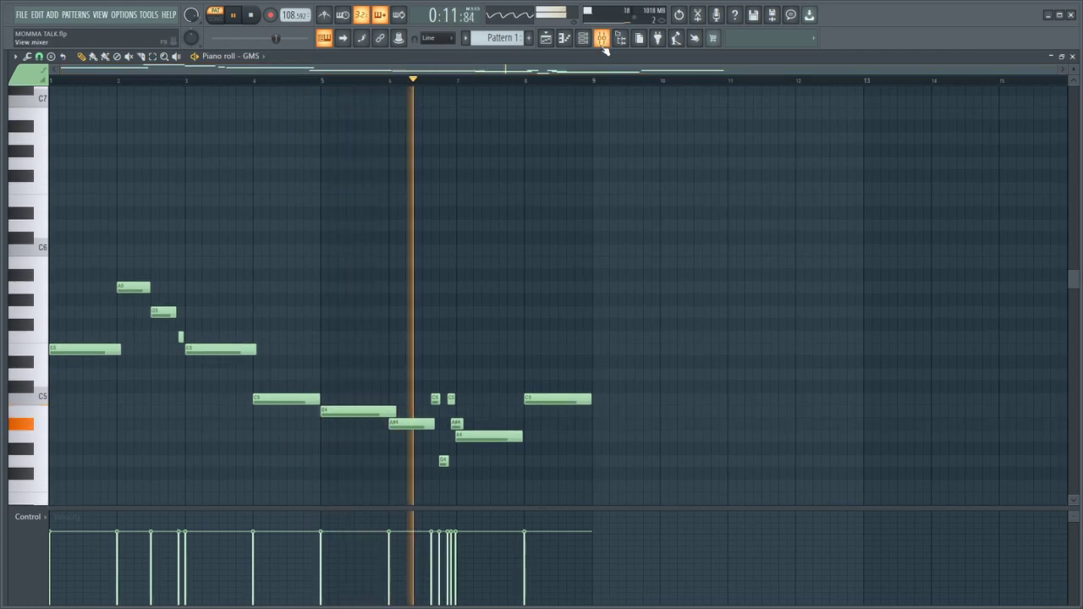
key("ctrl+a")
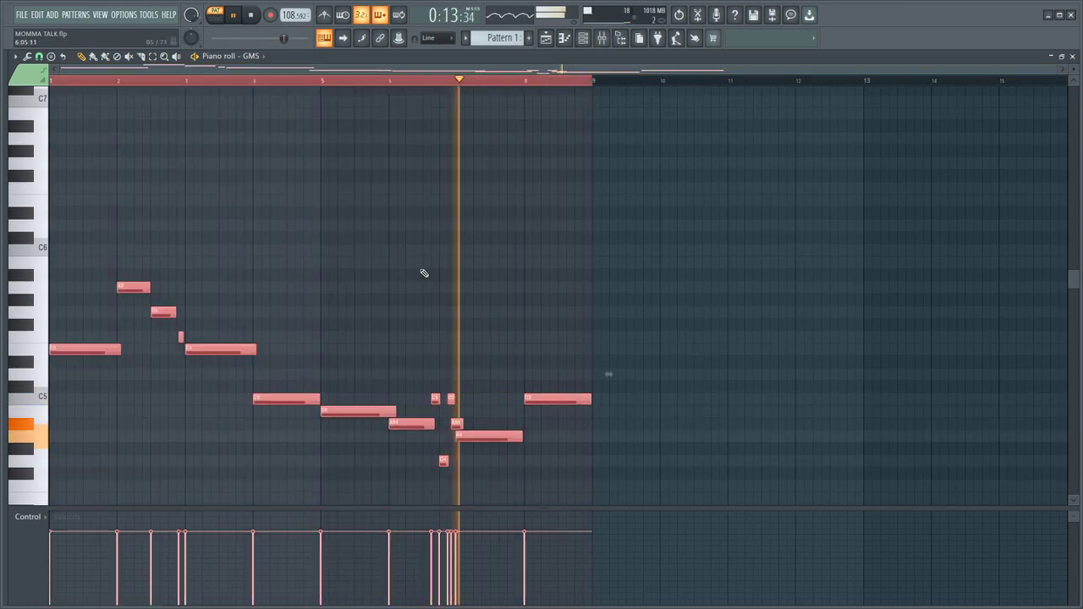
left_click(551, 290)
Inspect the Fruity Reeverb 2 and first Fruity parametric EQ 2 settings on mixer Insert 1
left_click(601, 39)
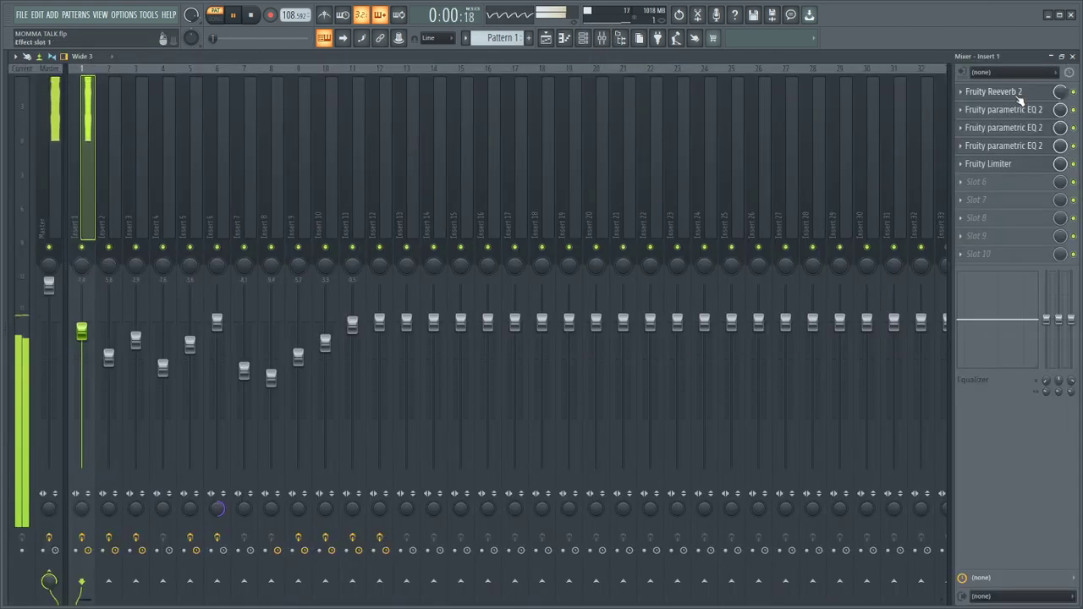
left_click(994, 91)
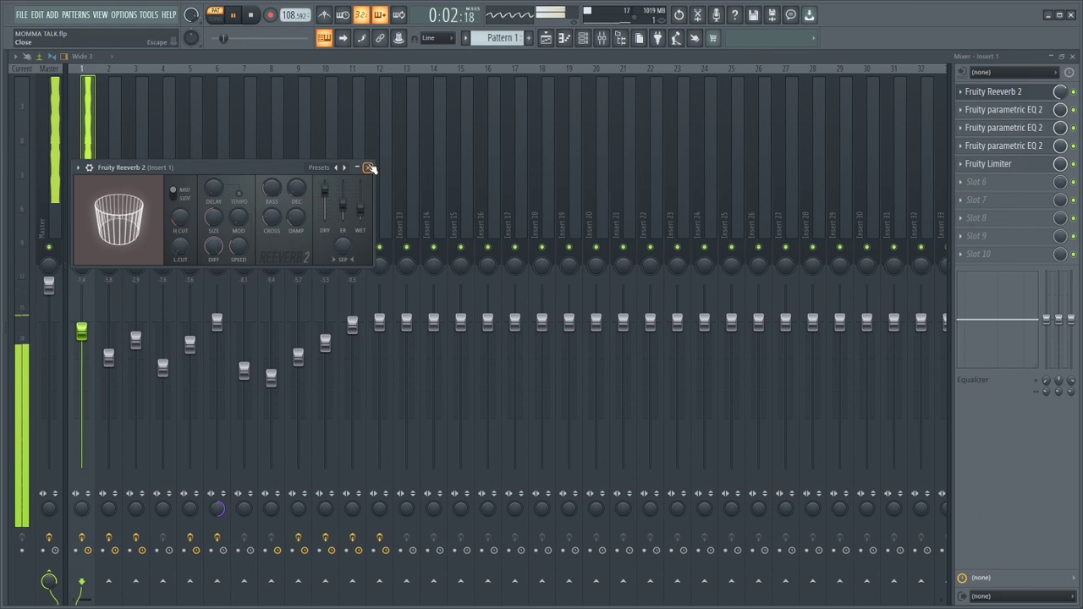
left_click(370, 167)
left_click(1003, 109)
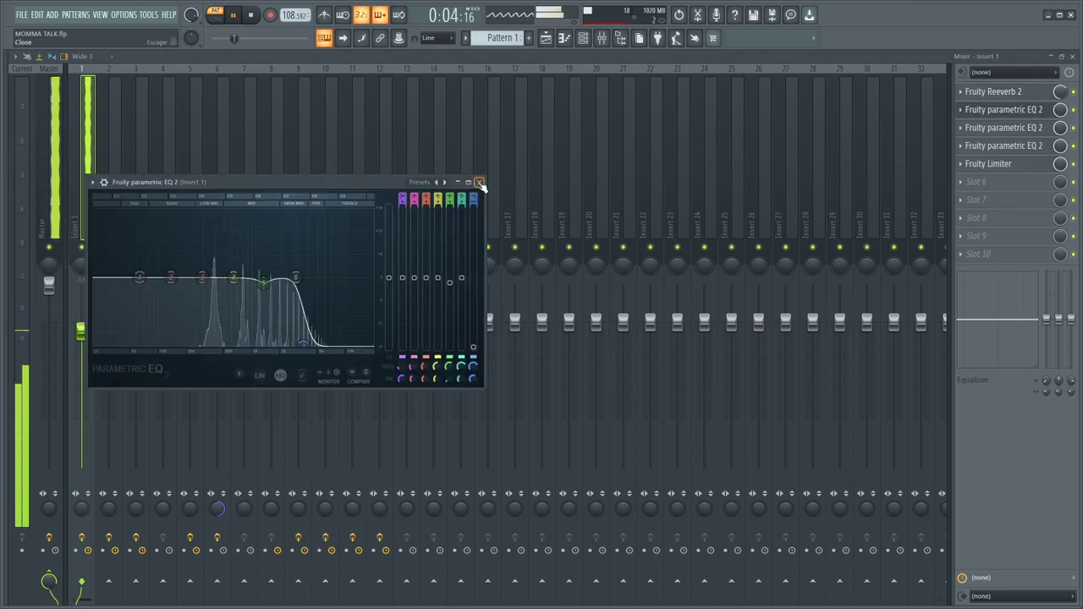
left_click(478, 182)
Inspect the second and third Fruity parametric EQ 2 and the Fruity Limiter on Insert 1, then leave the mixer effects
left_click(986, 140)
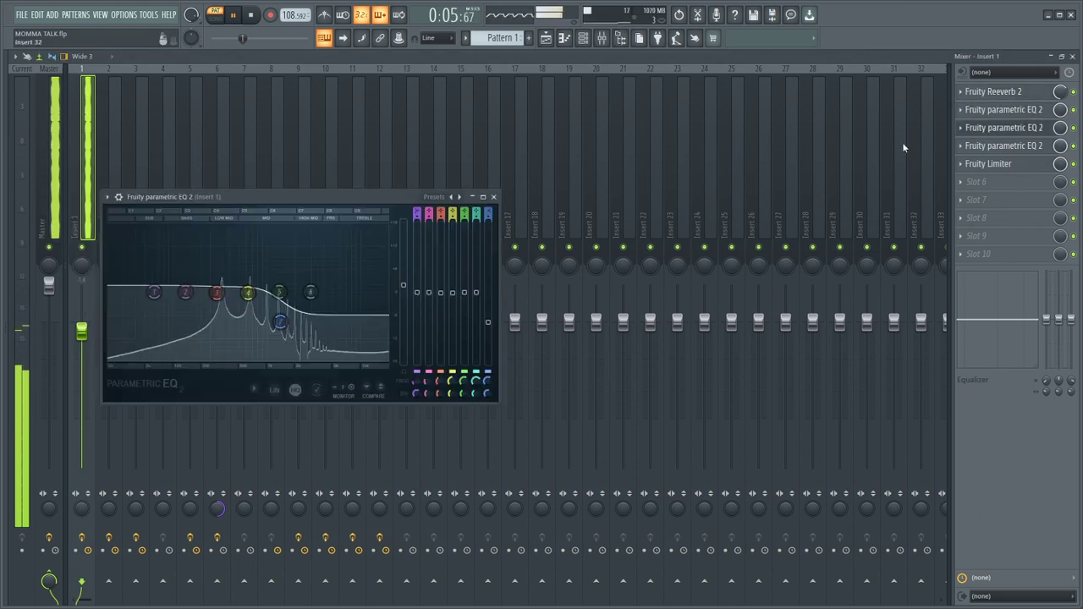
left_click(495, 197)
left_click(971, 147)
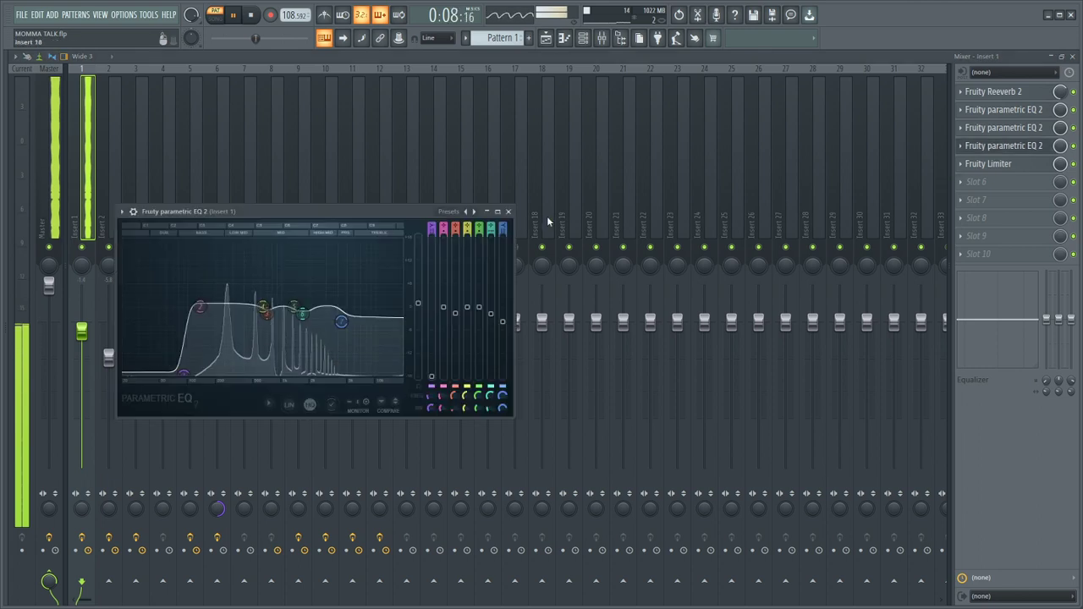
left_click(509, 211)
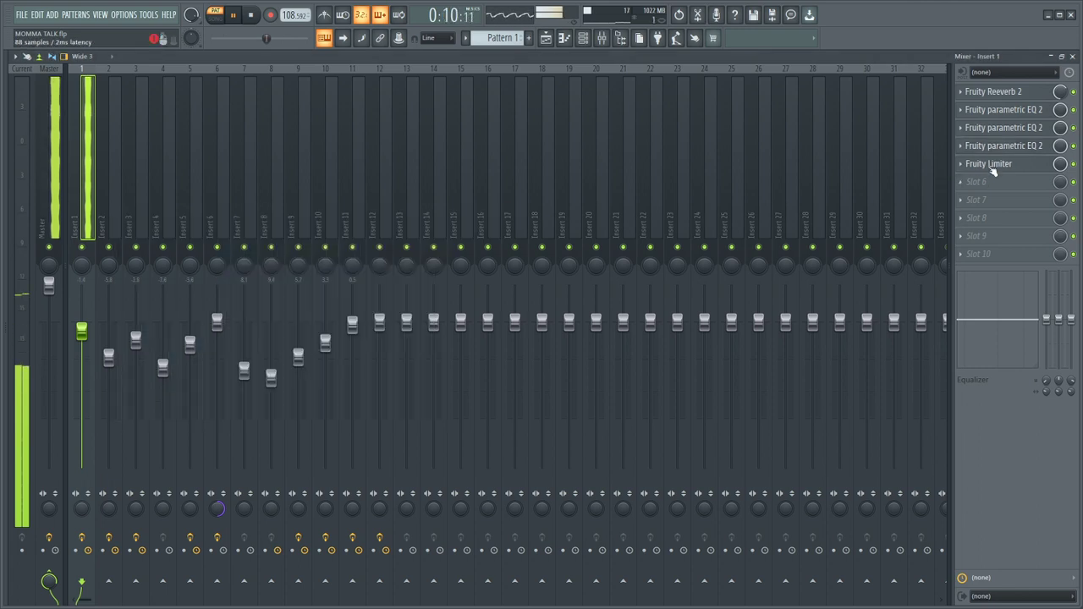
left_click(991, 166)
left_click(662, 79)
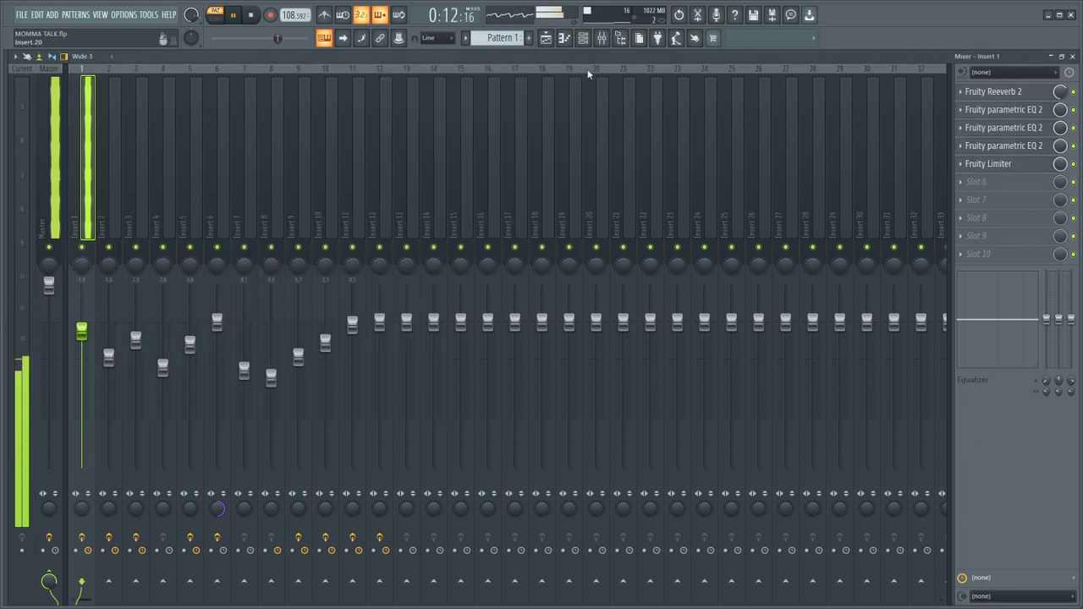
Review the GMS channel's synth settings from the channel rack and return to the piano roll
left_click(582, 38)
left_click(219, 213)
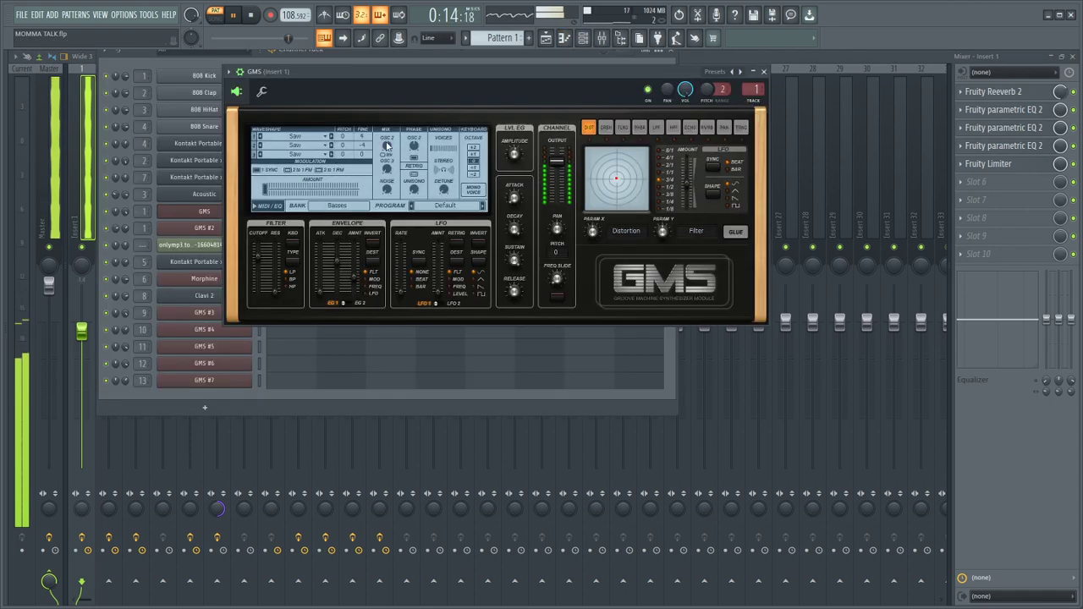
left_click_drag(434, 86, 334, 148)
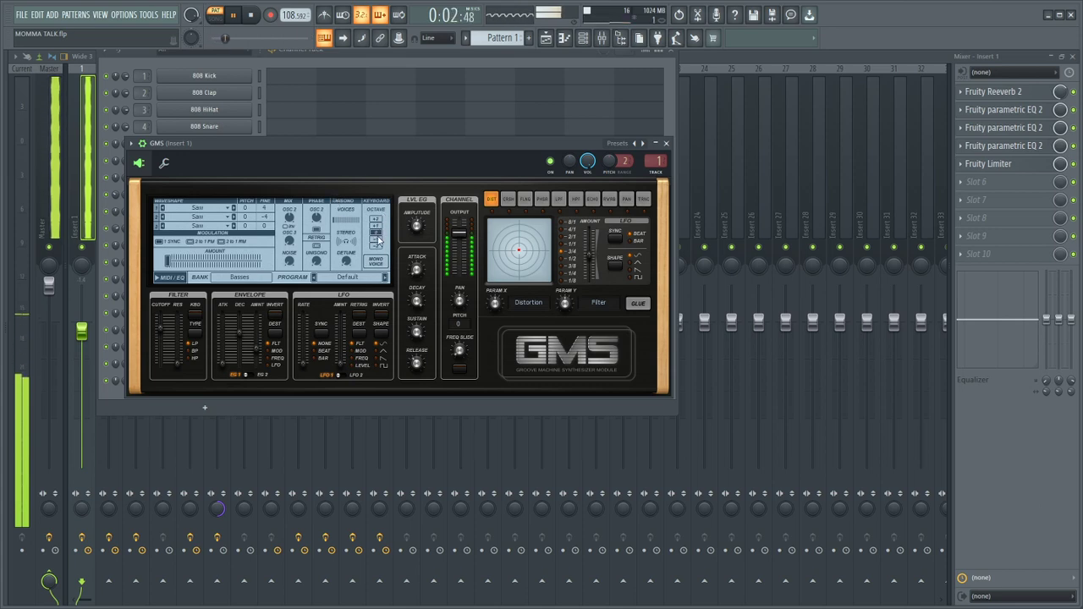
left_click(667, 144)
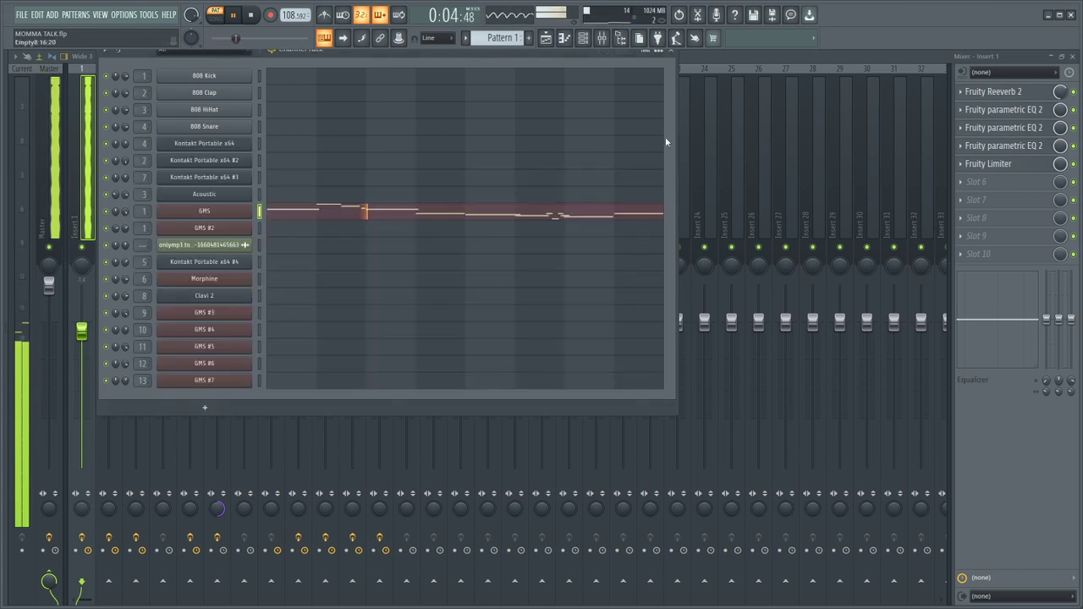
left_click(670, 52)
left_click(1072, 55)
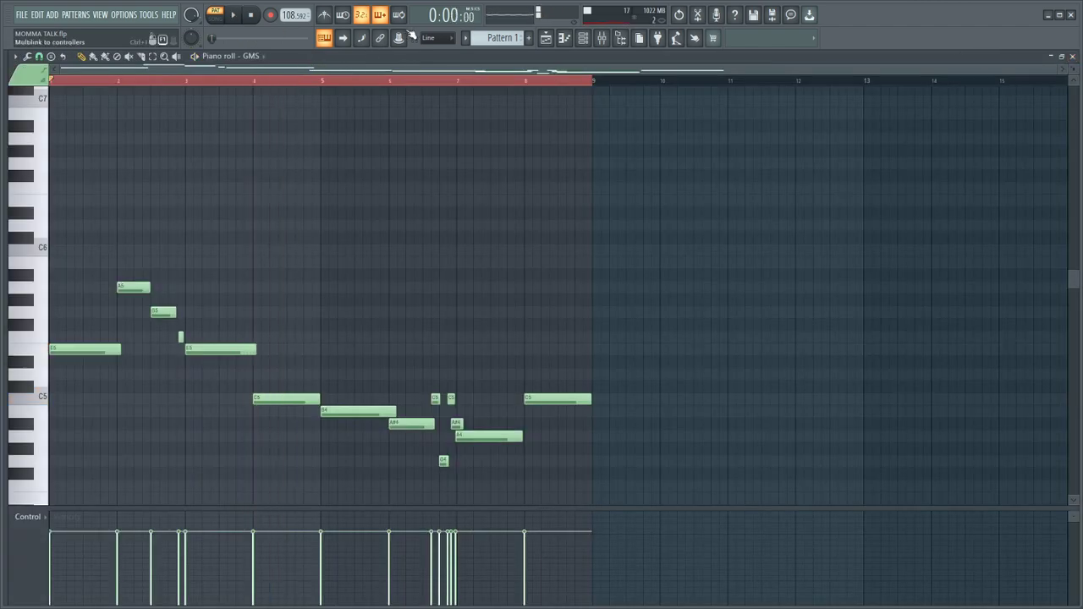
Switch to Pattern 2 and play through the repeated chords of Kontakt Portable x64
scroll(473, 37, "down", 1)
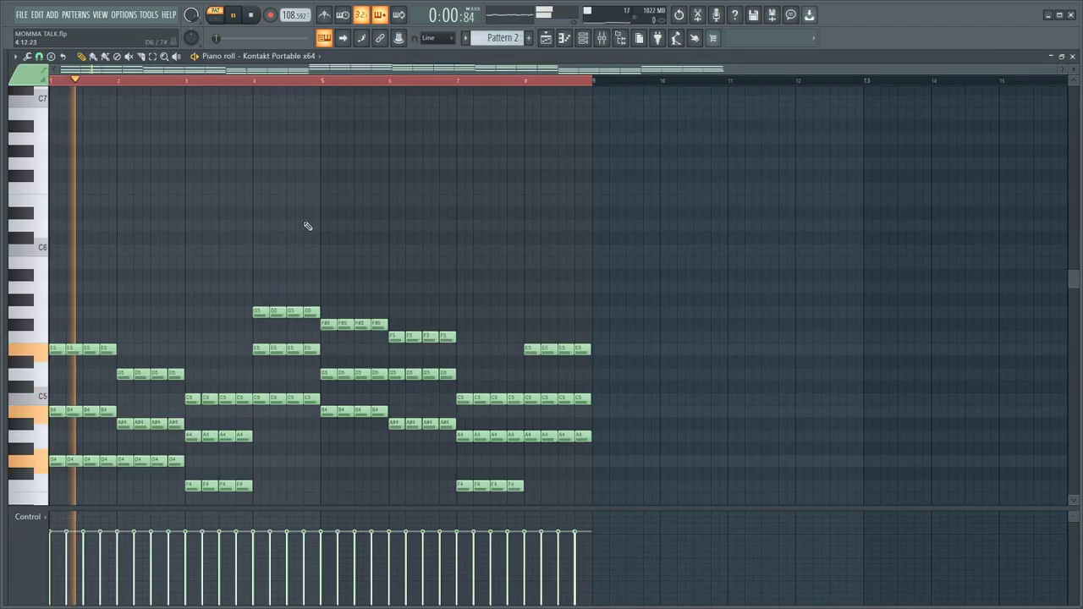
scroll(307, 226, "down", 2)
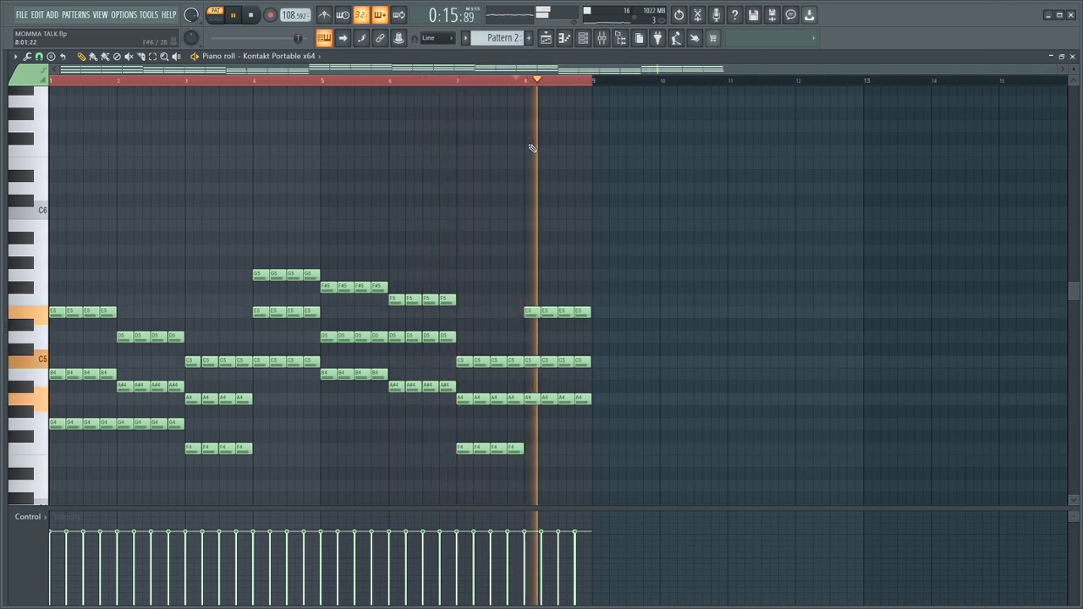
key("space")
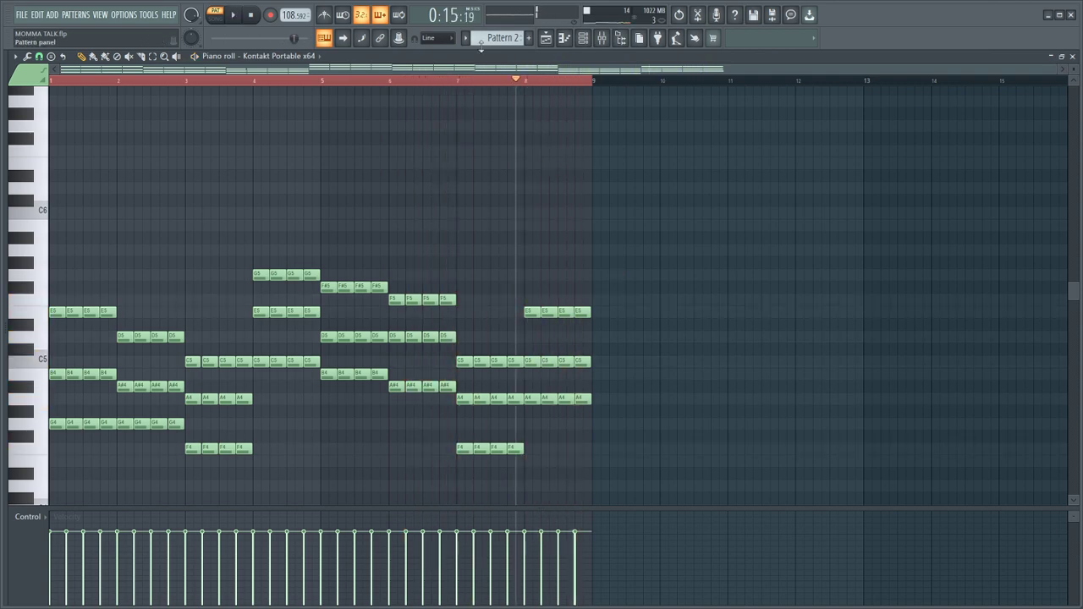
Switch to Pattern 3 and play through the Acoustic channel's alternating notes in the piano roll
scroll(491, 41, "down", 1)
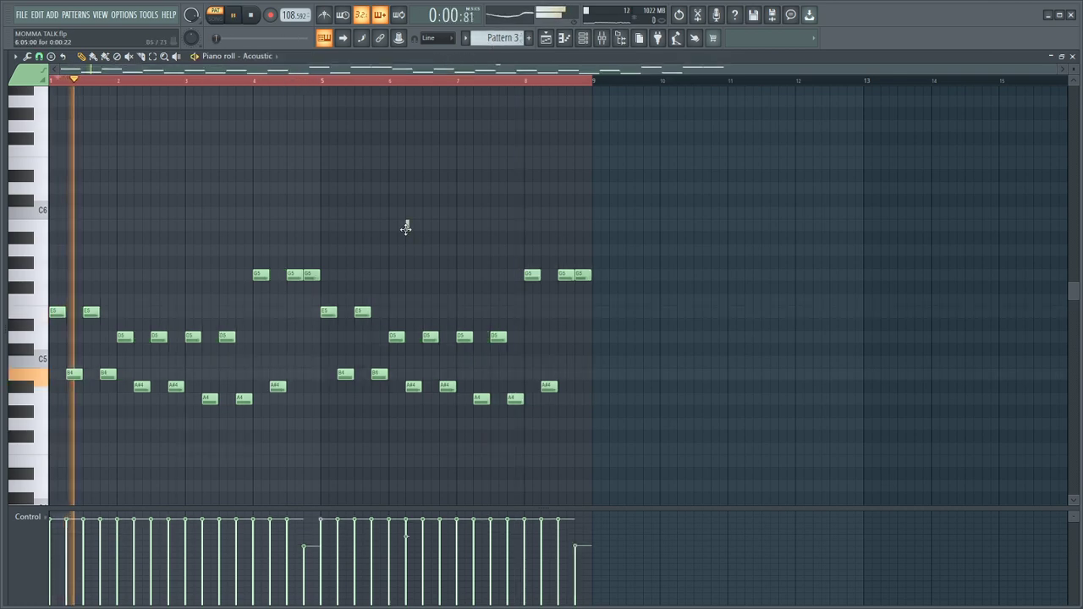
key("space")
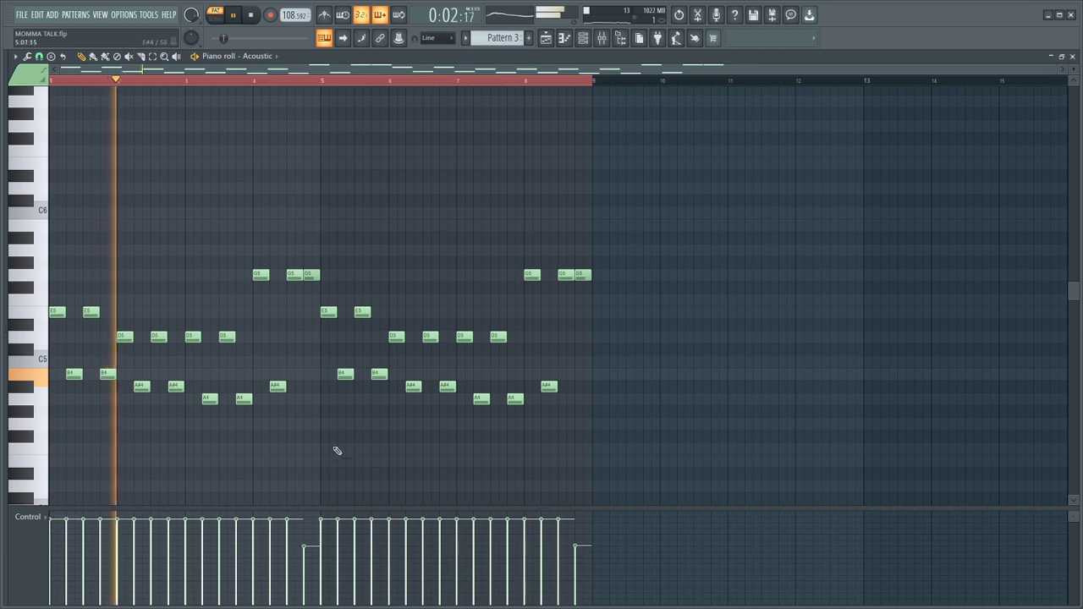
scroll(338, 447, "down", 1)
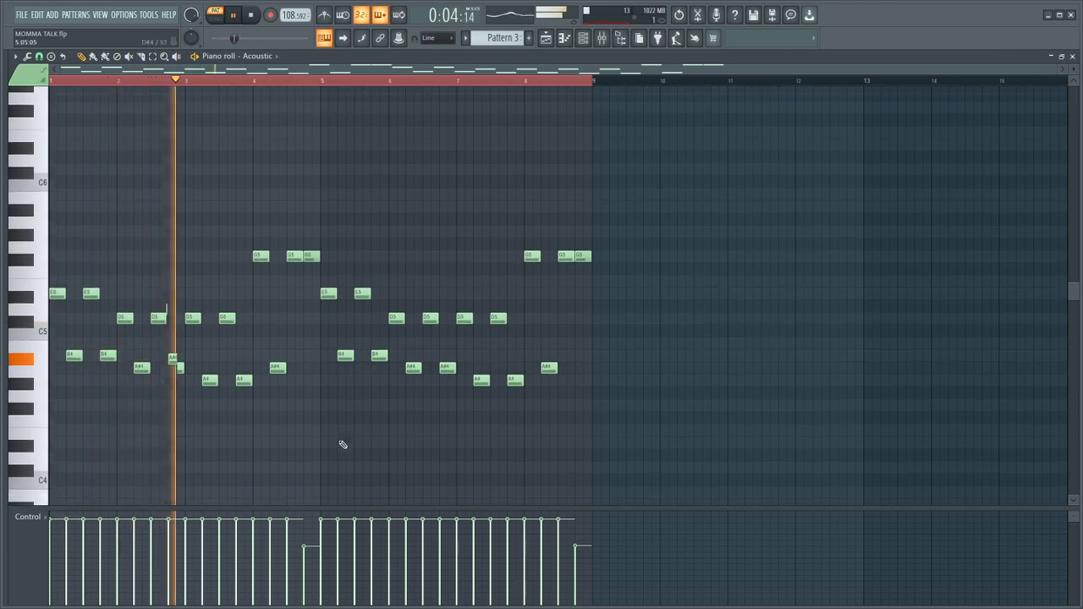
scroll(342, 444, "up", 3)
scroll(342, 444, "up", 2)
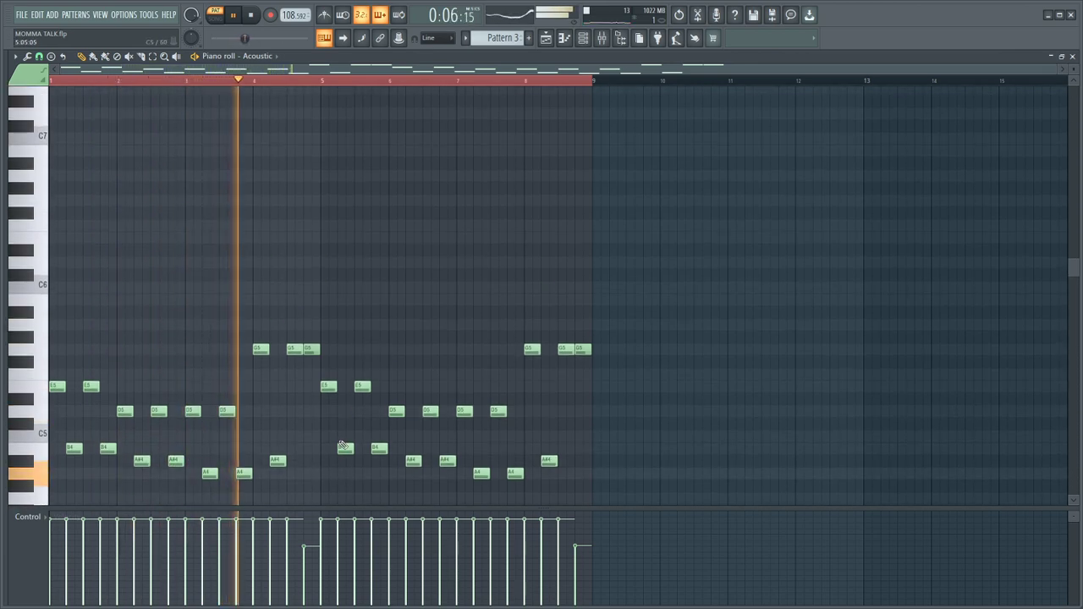
scroll(342, 444, "down", 2)
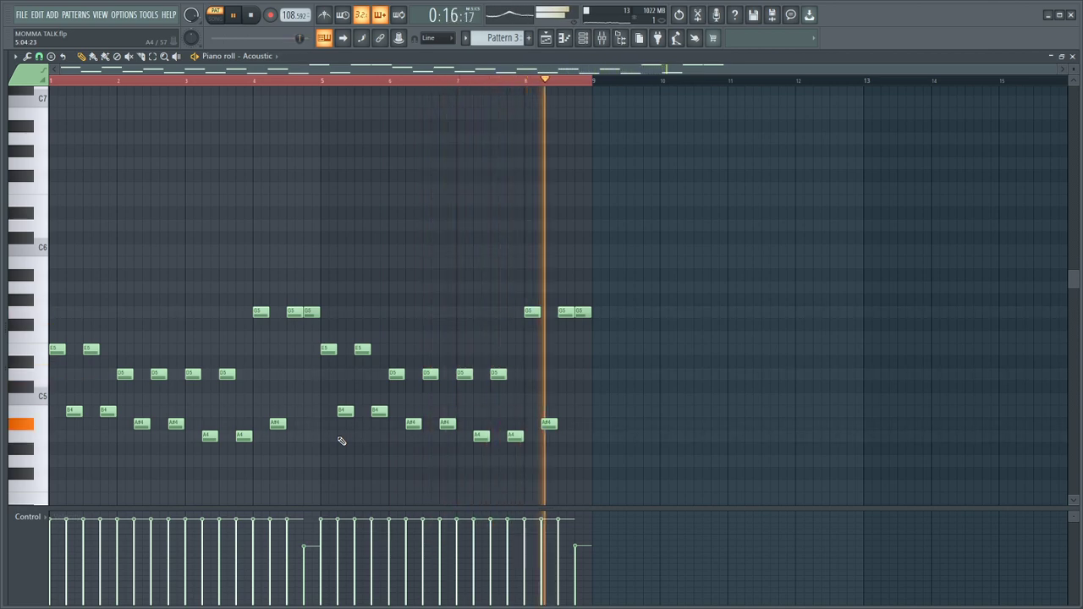
key("space")
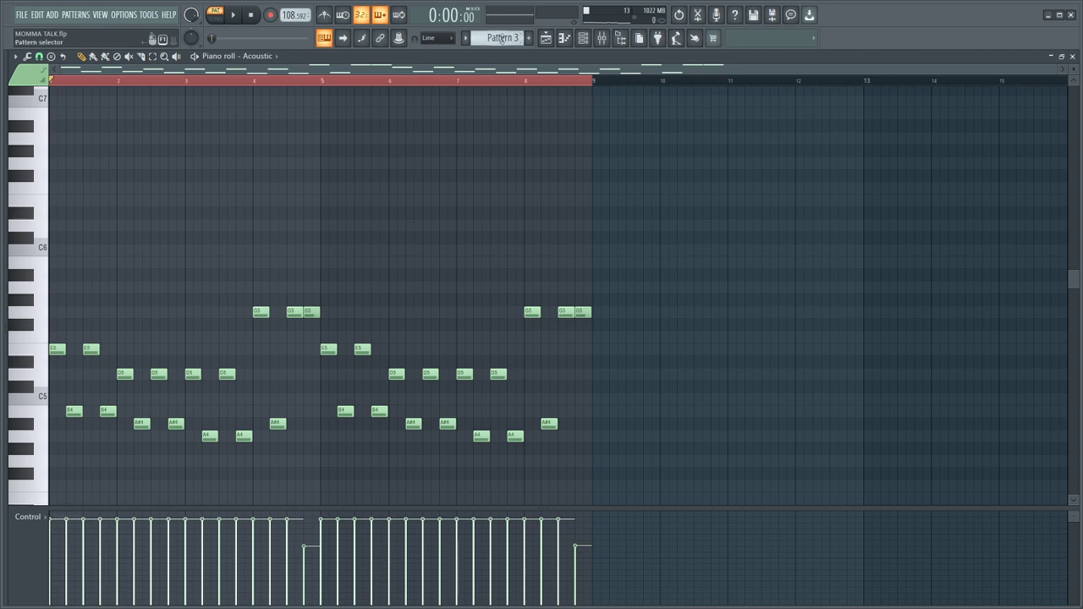
Play Pattern 4 and review the GMS #2 synth settings together with its mixer insert effects
scroll(500, 39, "down", 1)
key("space")
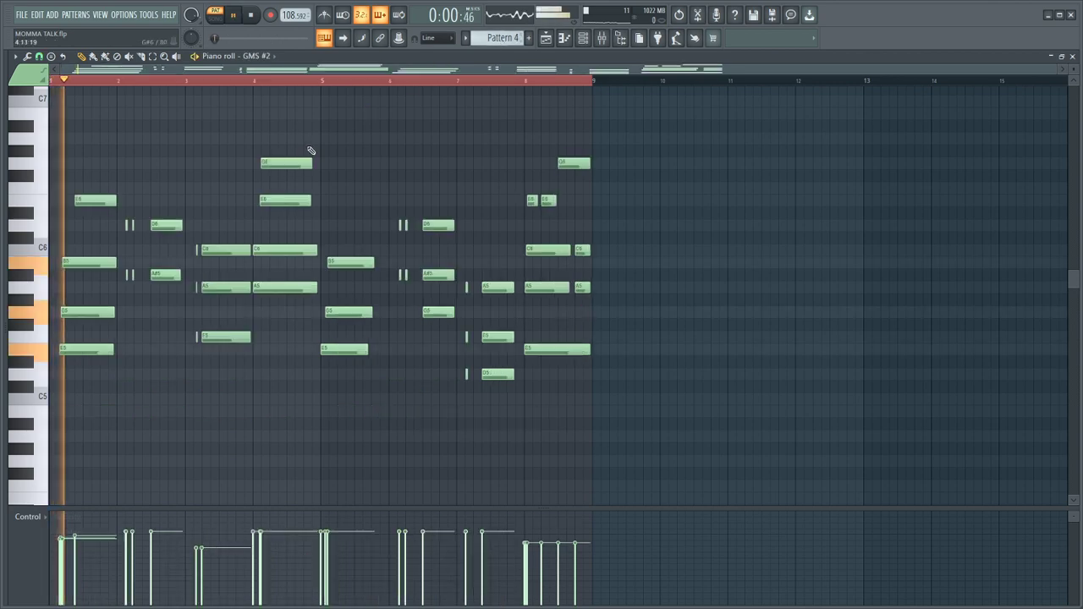
left_click(275, 58)
left_click_drag(358, 54, 469, 281)
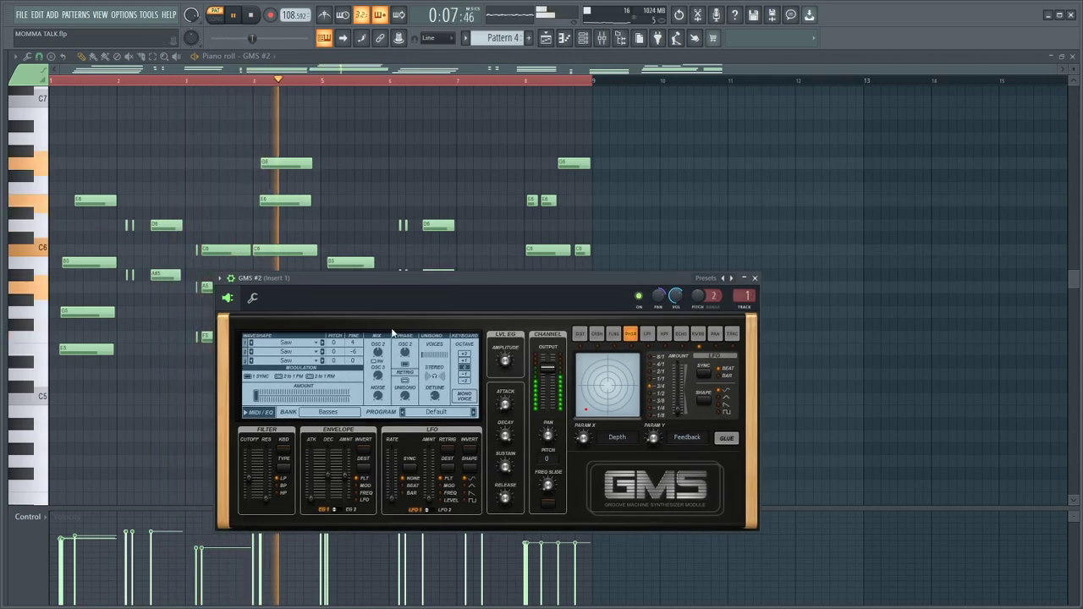
left_click(754, 279)
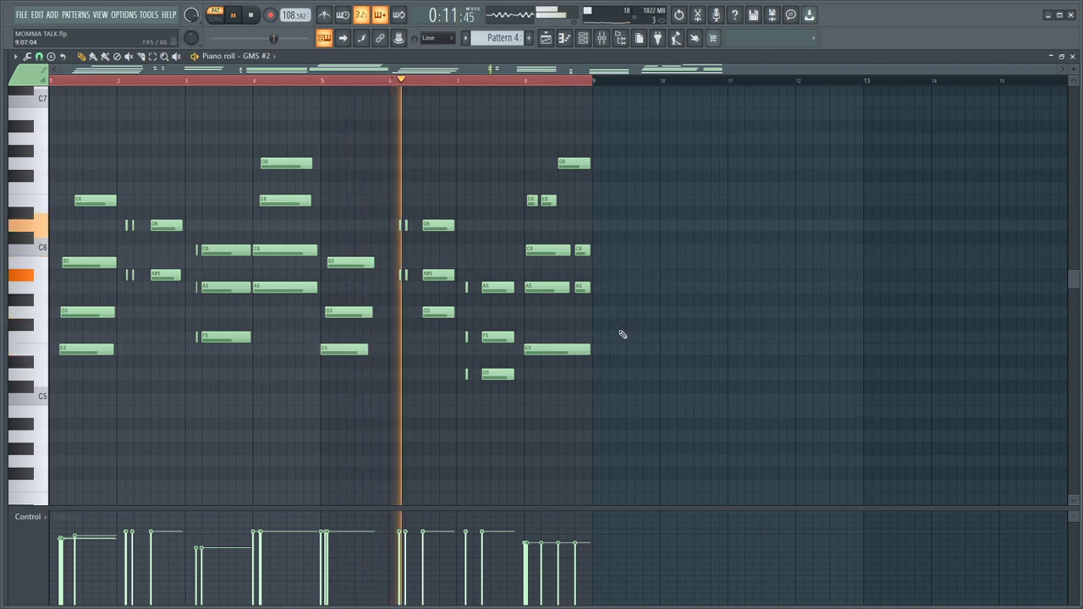
left_click(602, 39)
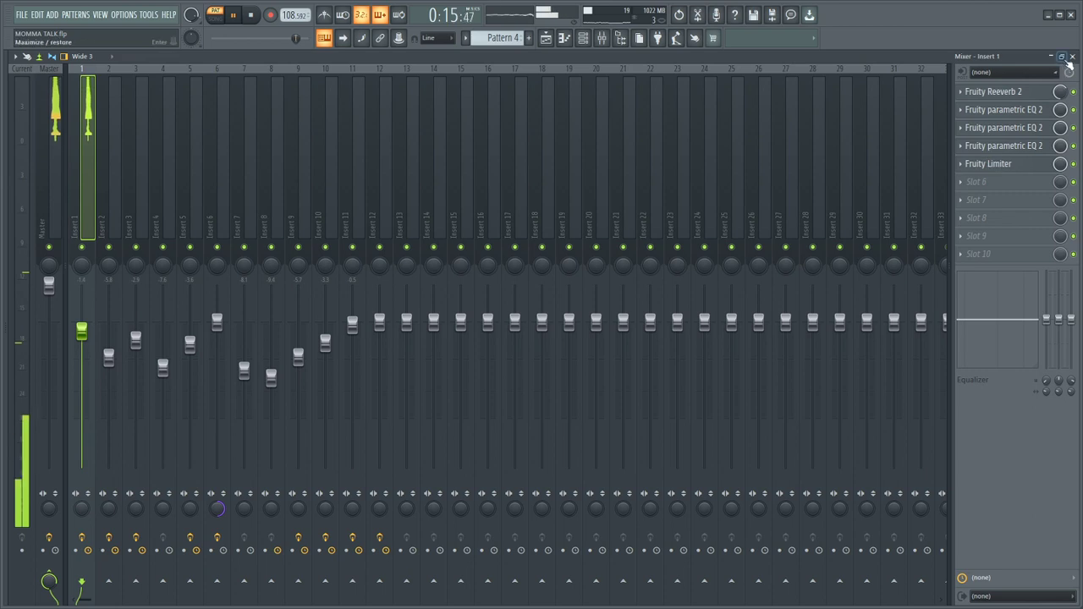
left_click(1072, 56)
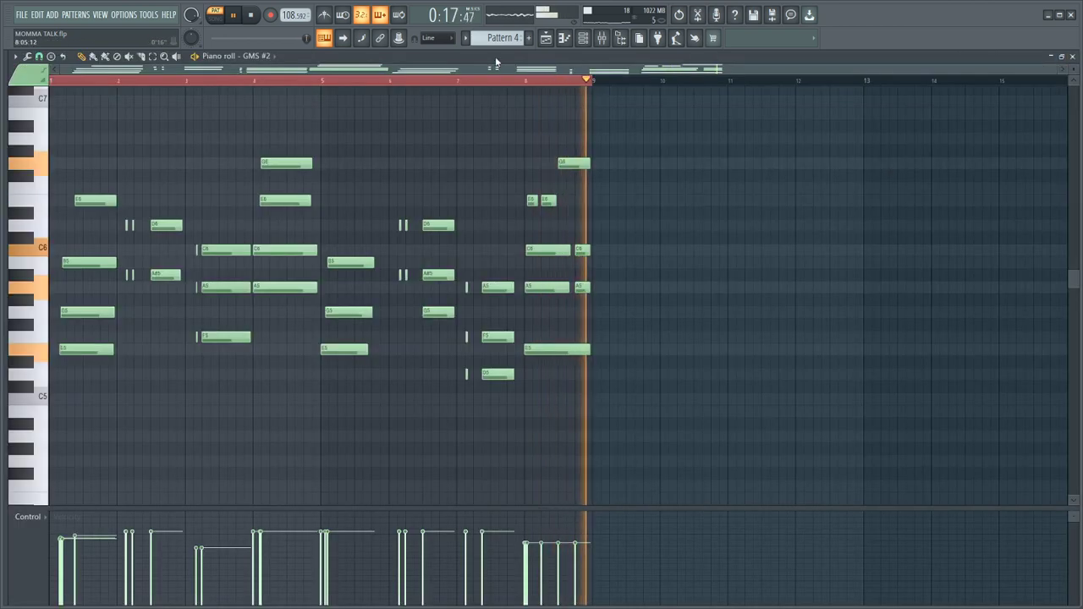
Switch to Pattern 5 and play through the Kontakt Portable x64 #4 melody, viewing its notes up close
scroll(505, 37, "up", 1)
key("space")
scroll(479, 174, "up", 4)
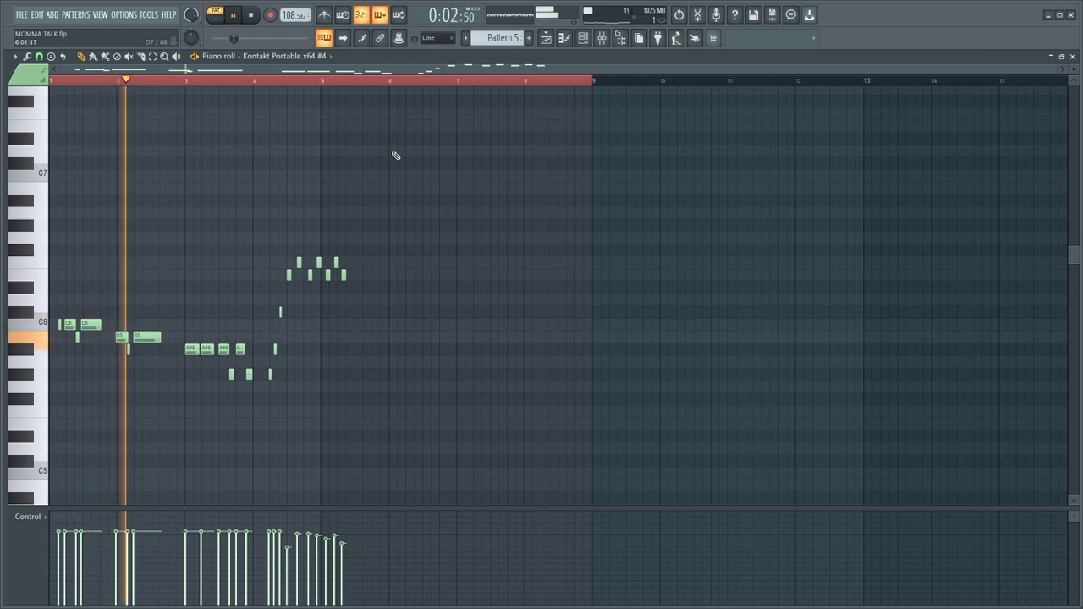
scroll(359, 68, "up", 5)
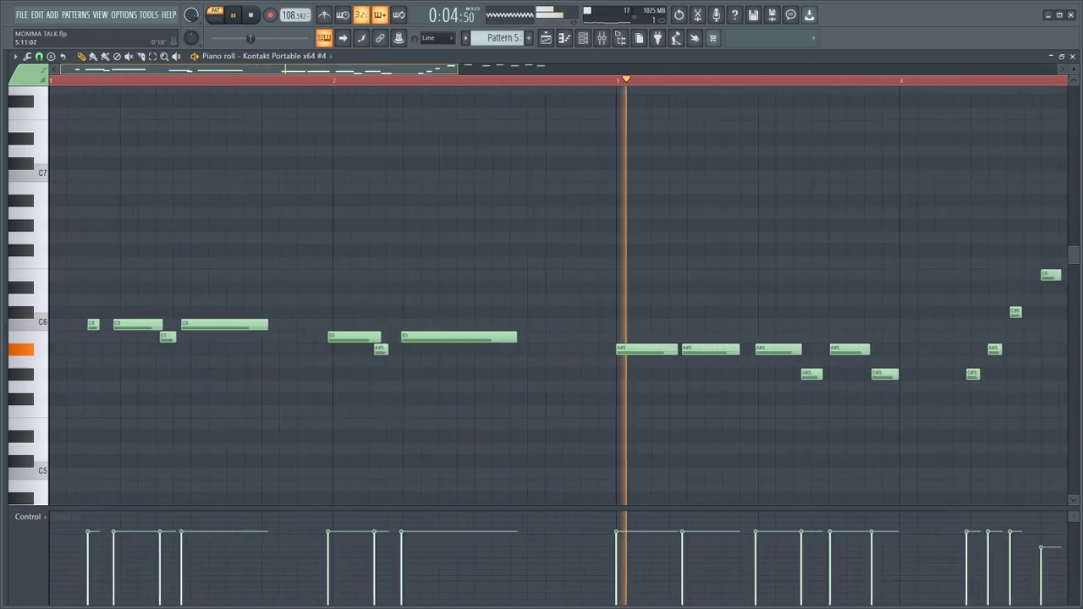
scroll(358, 68, "down", 2)
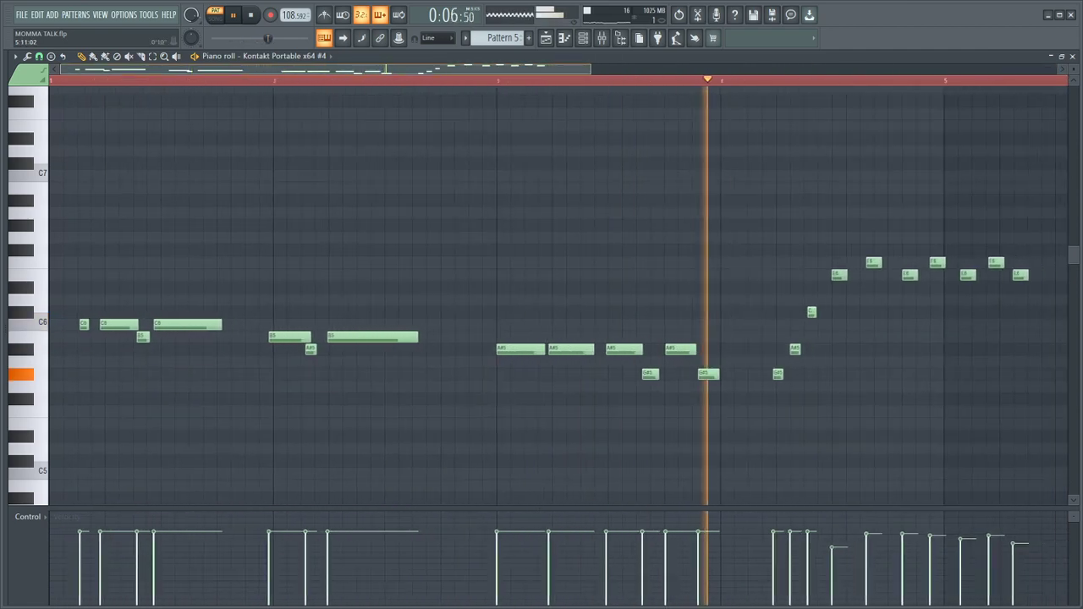
scroll(359, 68, "down", 4)
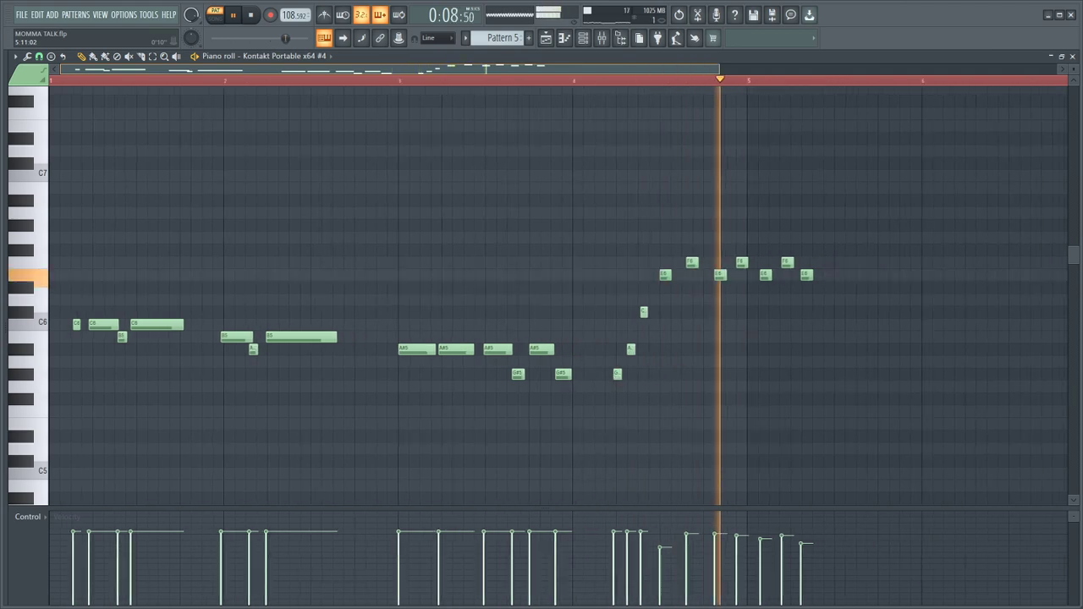
key("space")
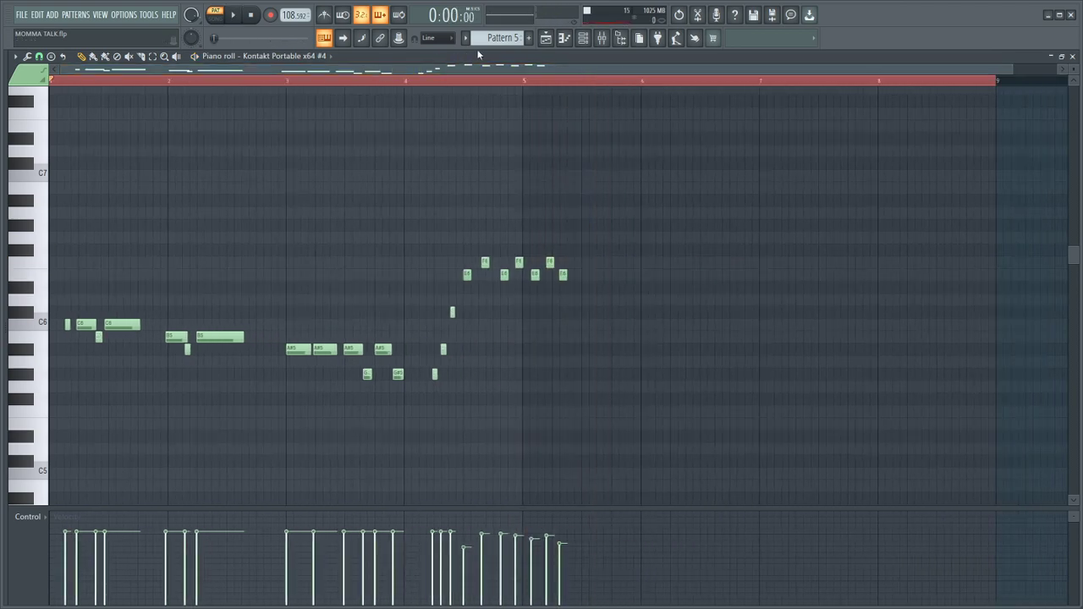
Switch to Pattern 6 and play through the sustained chords of Kontakt Portable x64 #3
scroll(495, 38, "down", 1)
key("space")
scroll(419, 138, "down", 6)
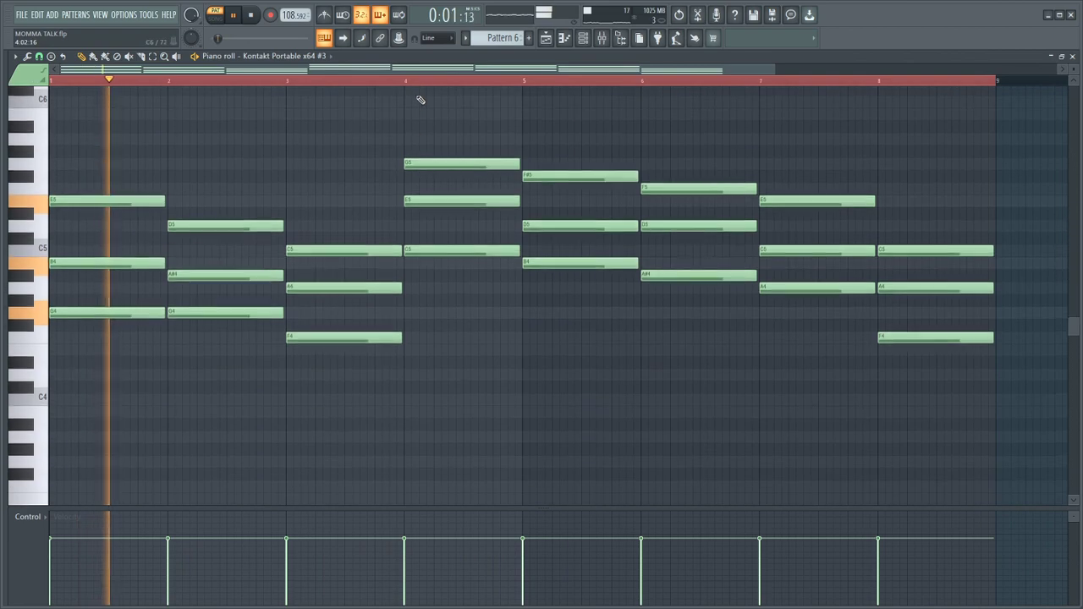
scroll(380, 138, "down", 3)
scroll(372, 168, "up", 3)
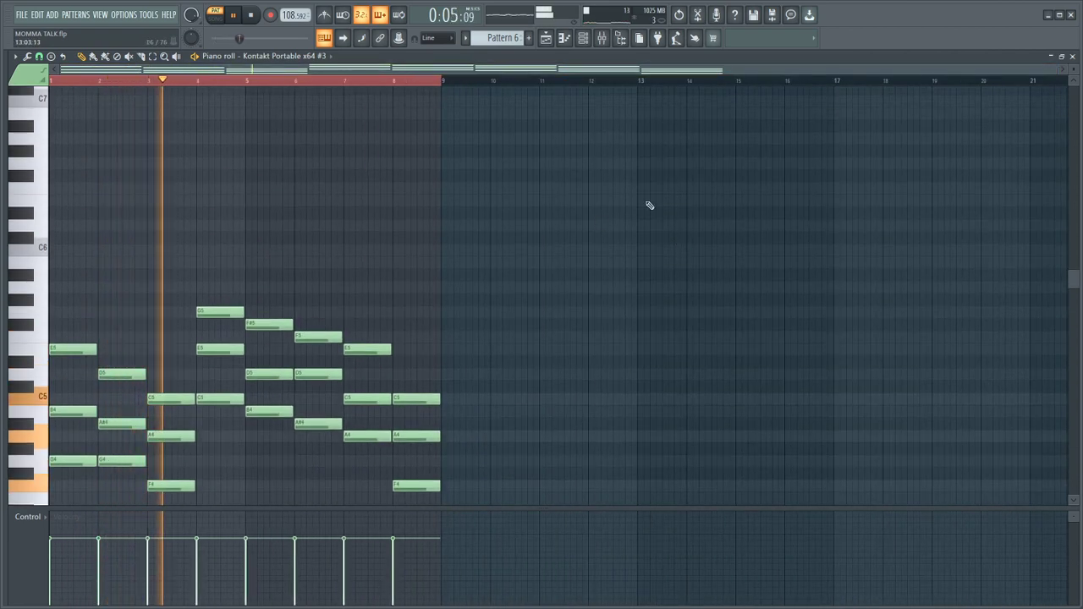
scroll(564, 240, "down", 1)
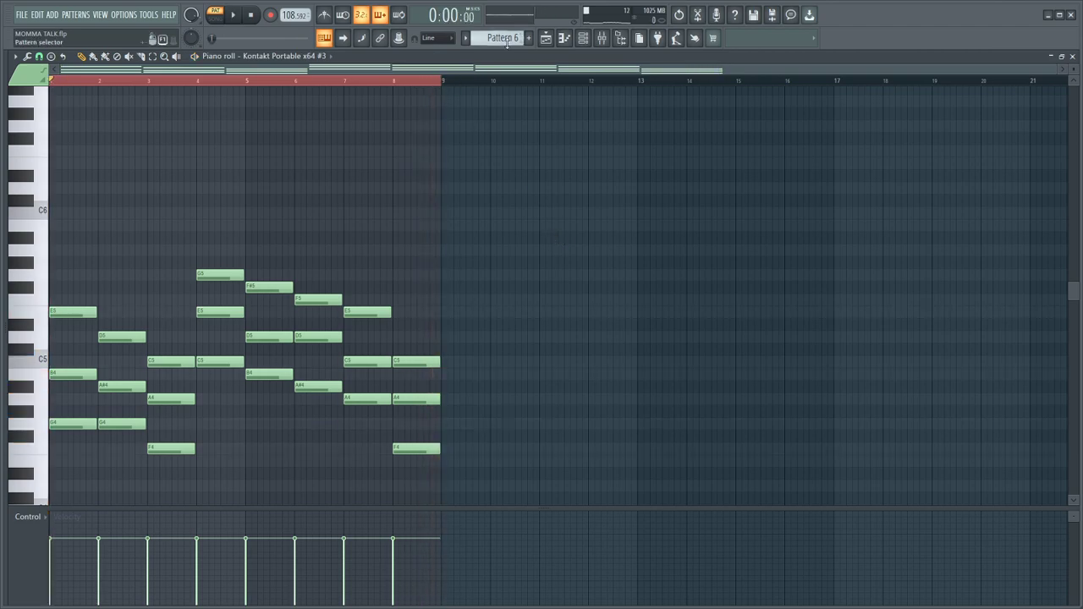
Switch to Pattern 7 and play through the Kontakt Portable x64 #4 melody, viewing its notes up close
scroll(507, 40, "down", 1)
key("space")
scroll(432, 164, "down", 1)
left_click_drag(356, 71, 356, 142)
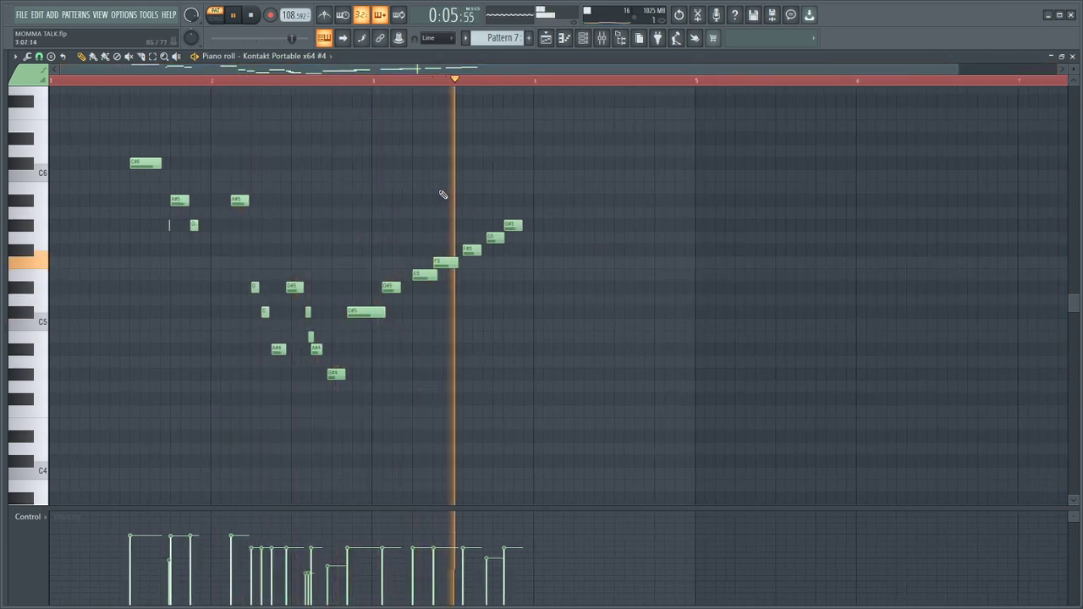
key("space")
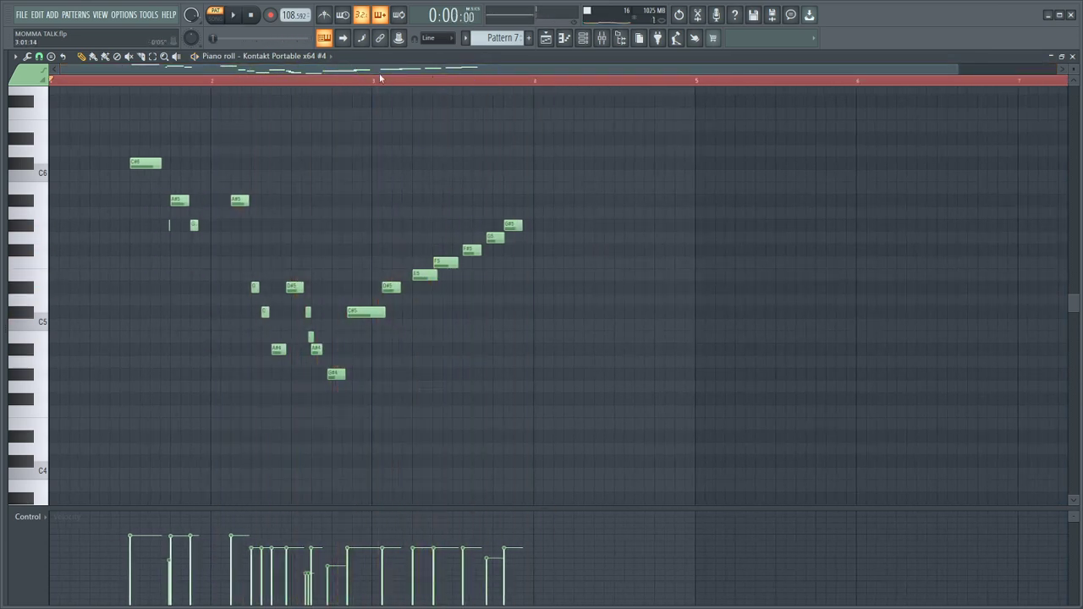
Switch to Pattern 8 and play through the short, high notes of Kontakt Portable x64 #2
left_click(530, 39)
scroll(407, 241, "up", 9)
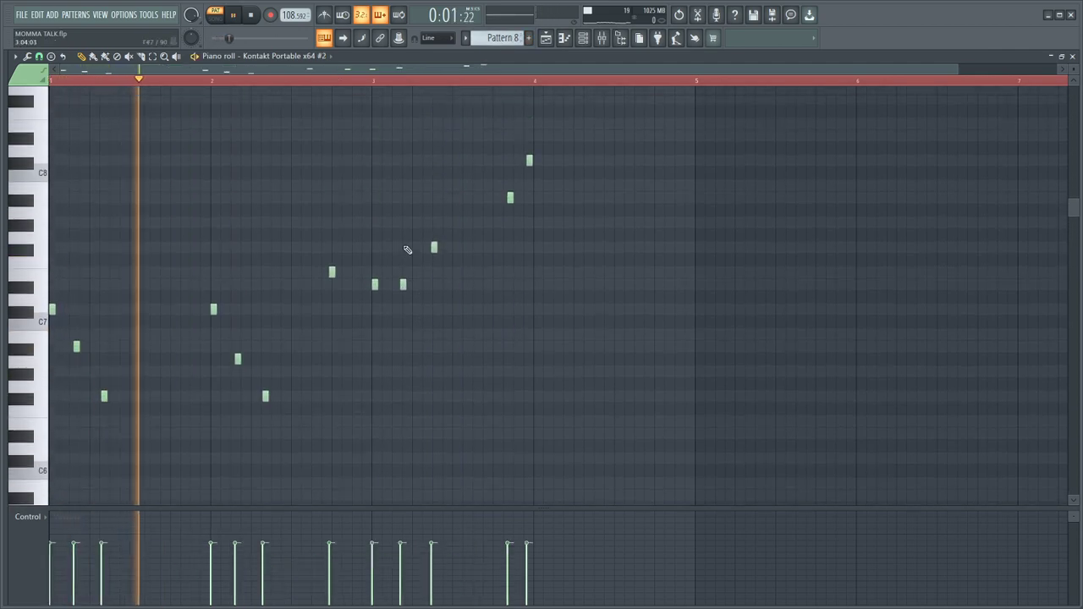
scroll(379, 85, "down", 4)
scroll(380, 135, "down", 2)
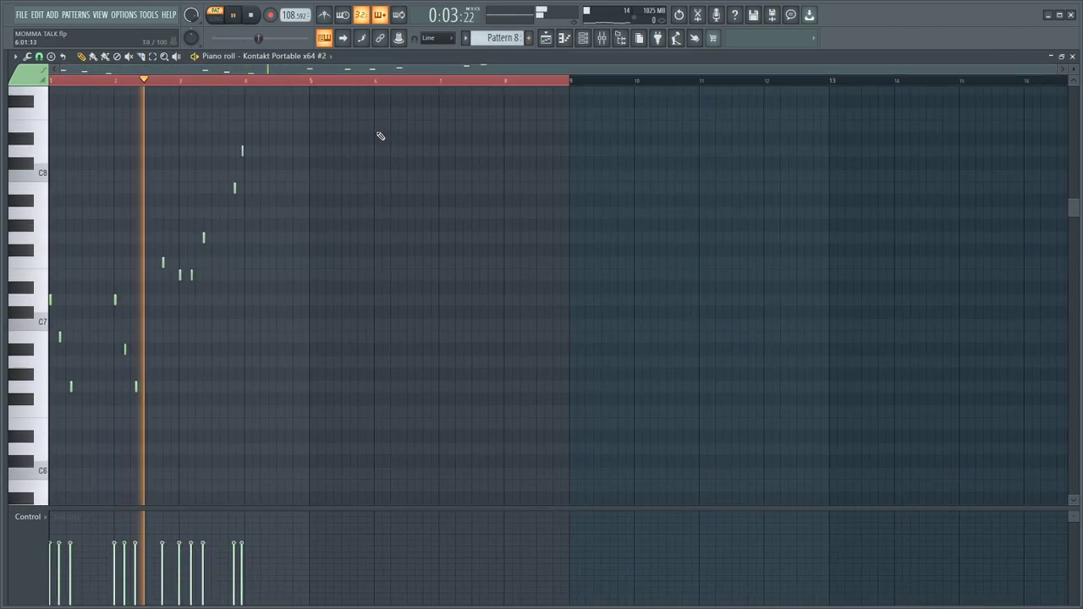
Review the Fruity Delay 3 settings on mixer Insert 2 while Pattern 8 plays, and stop playback
left_click(602, 39)
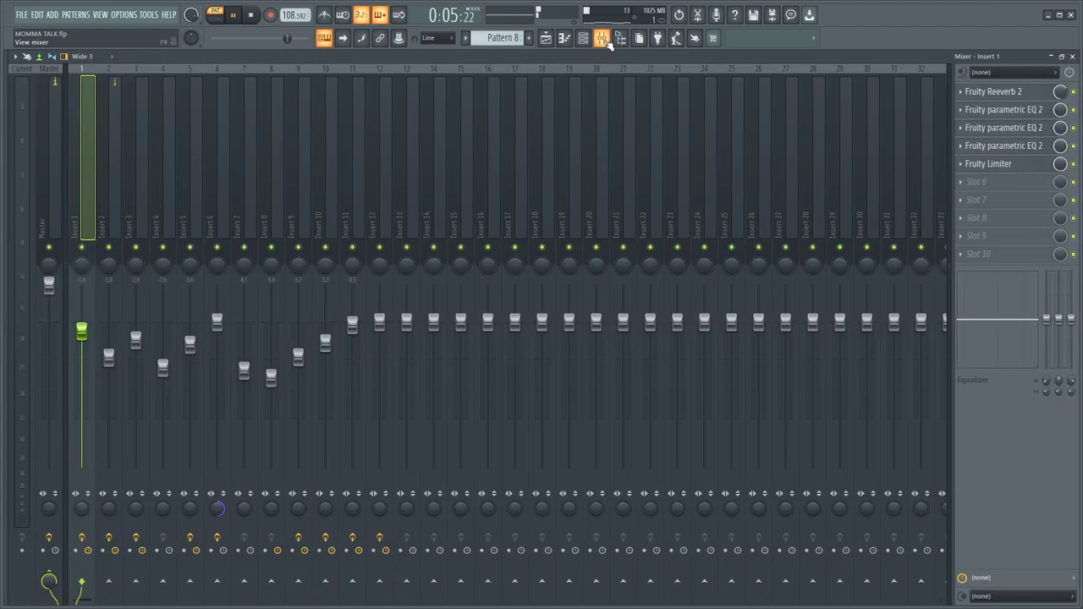
left_click(119, 106)
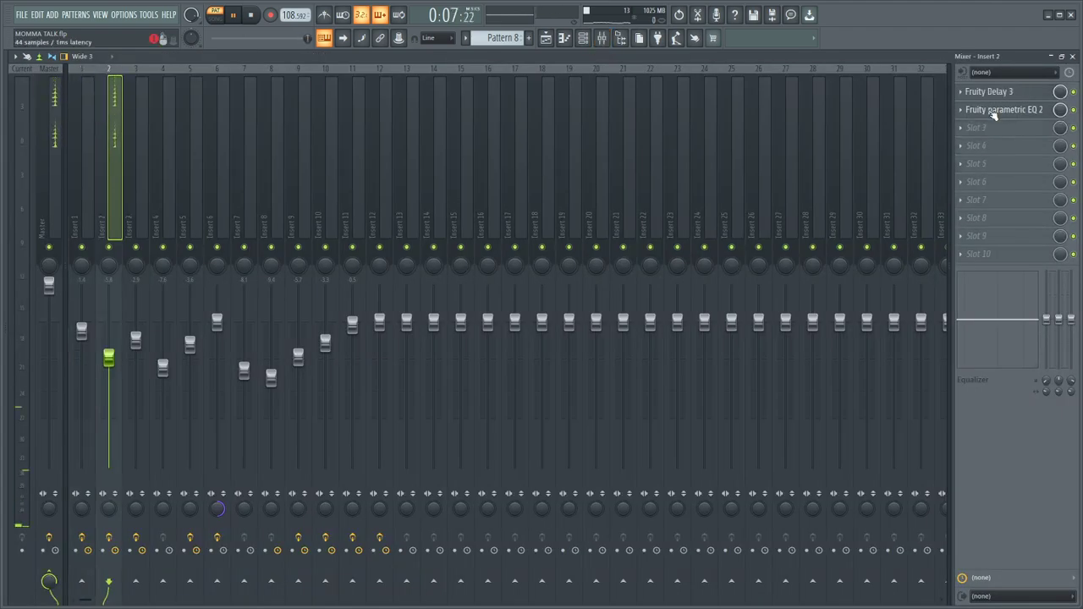
left_click(1001, 95)
left_click_drag(443, 54, 523, 154)
left_click(520, 143)
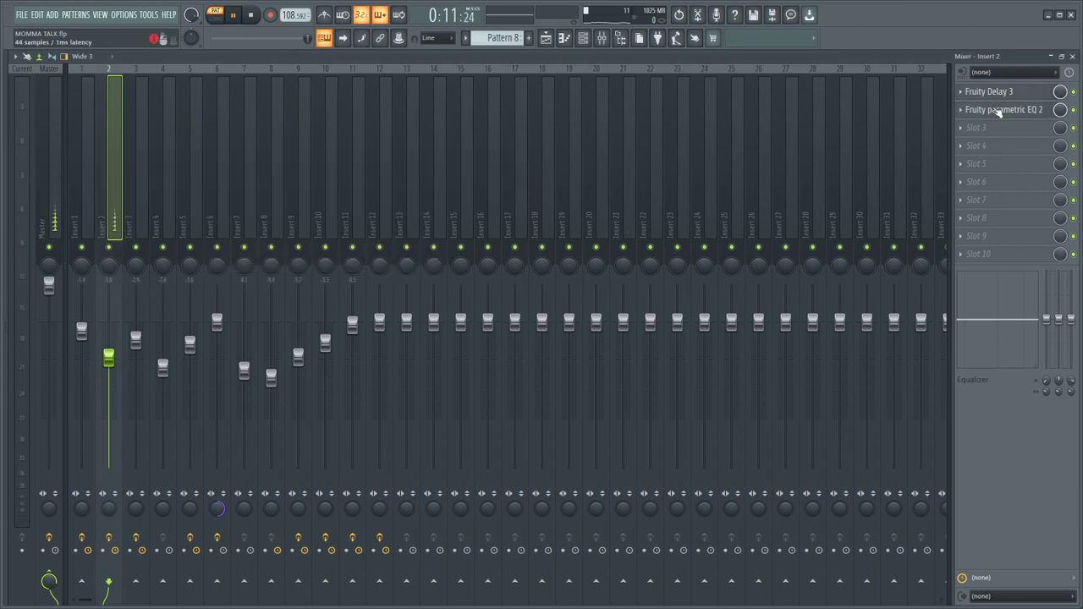
left_click(1074, 57)
key("space")
Switch to Pattern 9 and play the Clavi 2 part with its notes in view in the piano roll
scroll(503, 39, "down", 1)
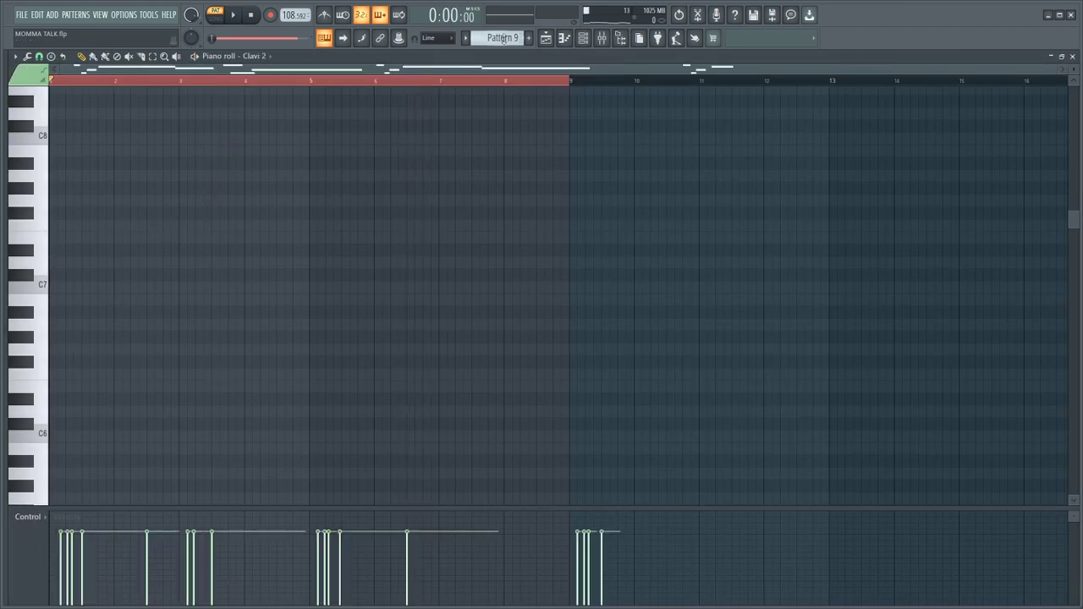
scroll(466, 151, "down", 3)
scroll(364, 84, "down", 1)
scroll(377, 167, "down", 3)
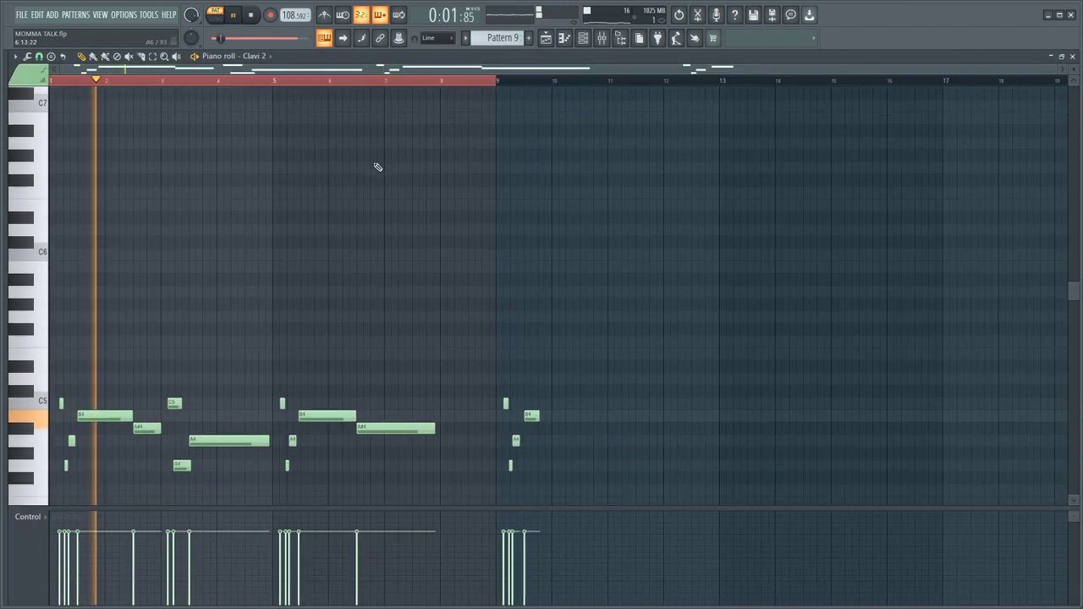
Review the FLEX settings of the Clavi 2 channel and play through the rest of Pattern 9
left_click(254, 56)
left_click_drag(350, 51, 407, 112)
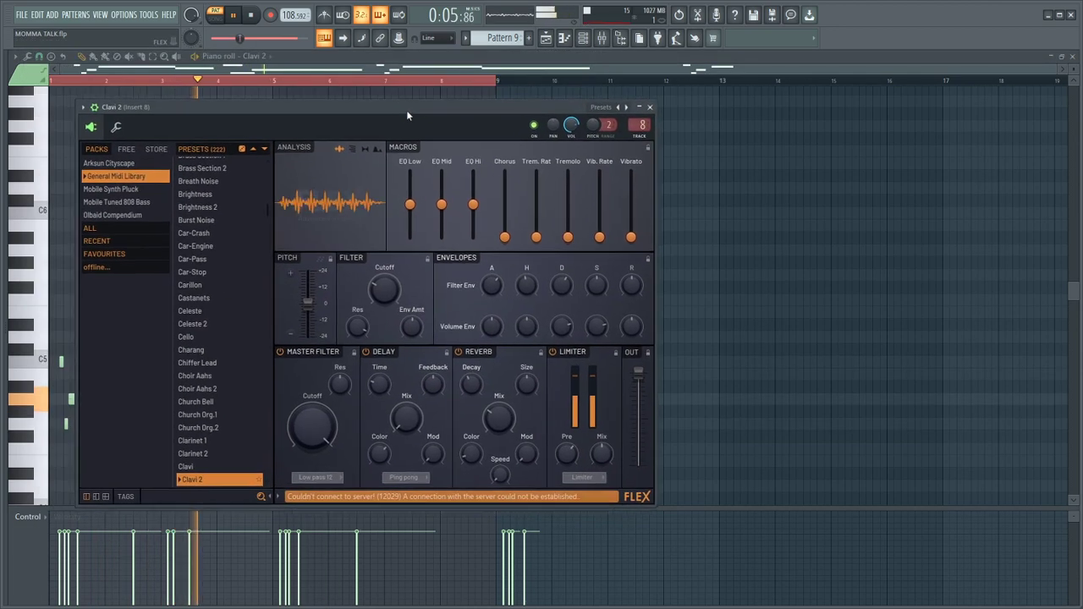
left_click(650, 108)
scroll(465, 69, "down", 2)
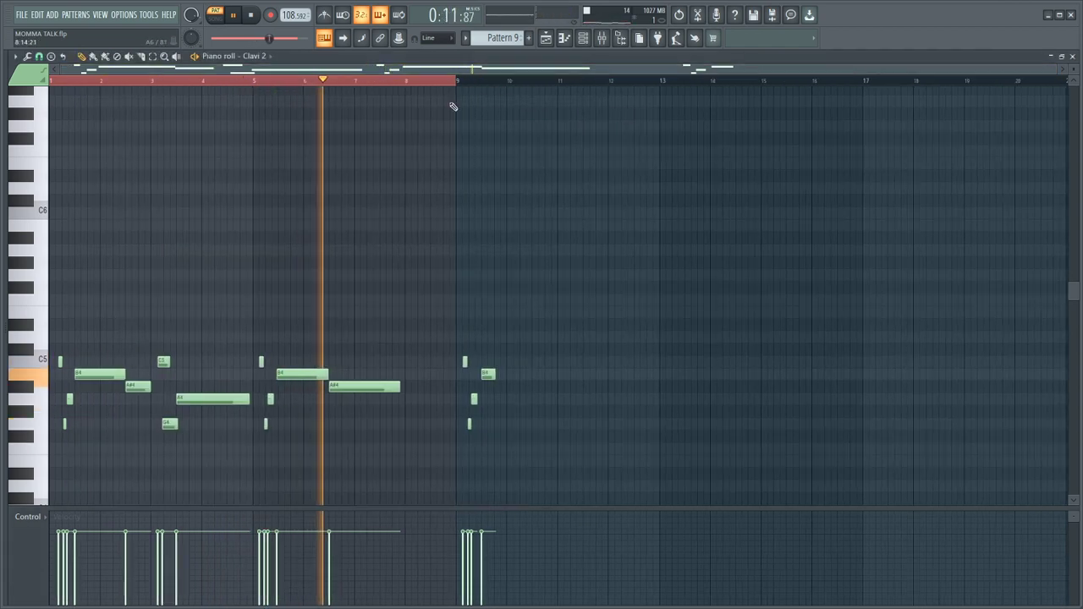
scroll(450, 118, "down", 3)
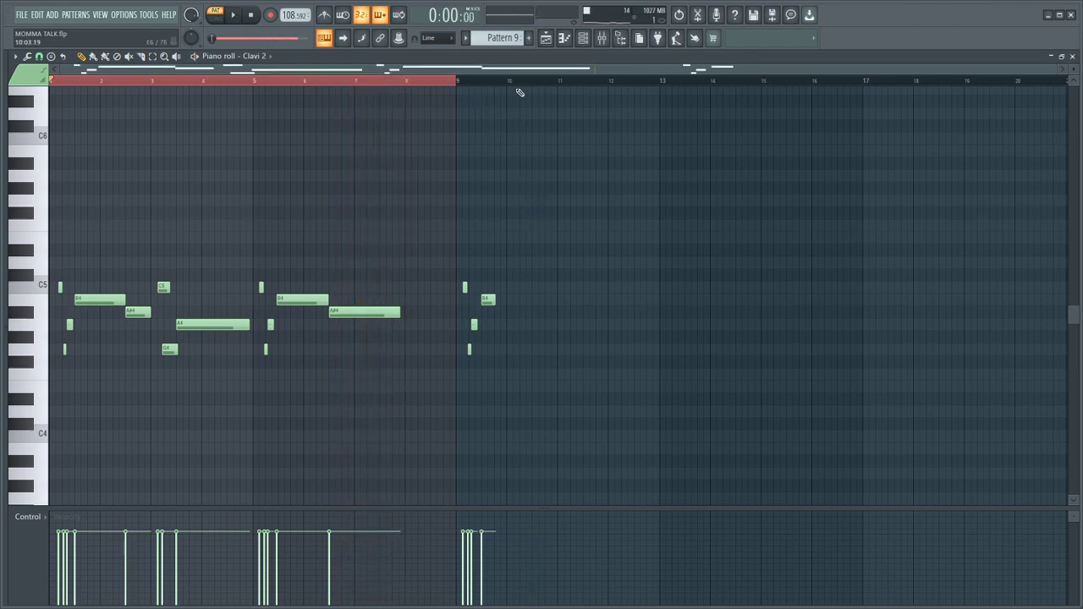
Play through the Clavi 2 notes of Pattern 10, skipping ahead along the timeline
left_click(121, 82)
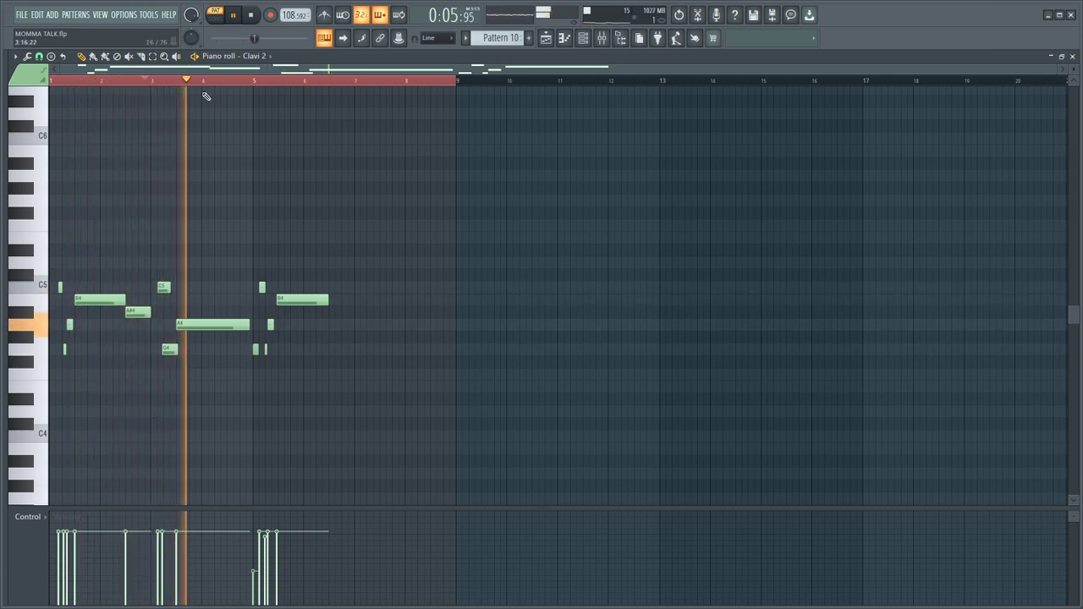
left_click(248, 81)
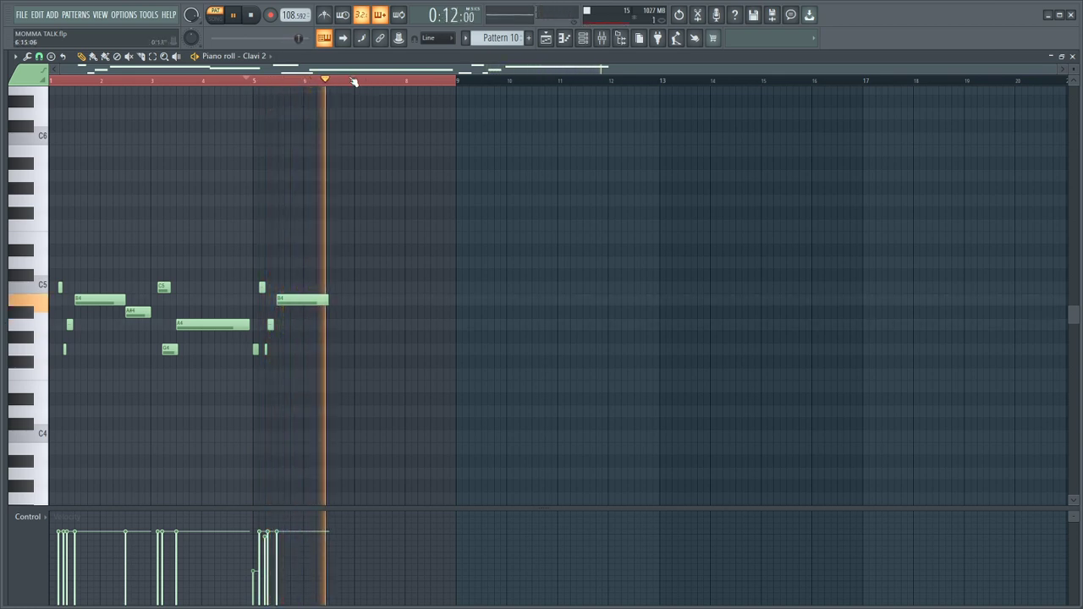
key("space")
Select the empty Pattern 13 and close the piano roll to view the whole arrangement in the Playlist
scroll(494, 44, "down", 1)
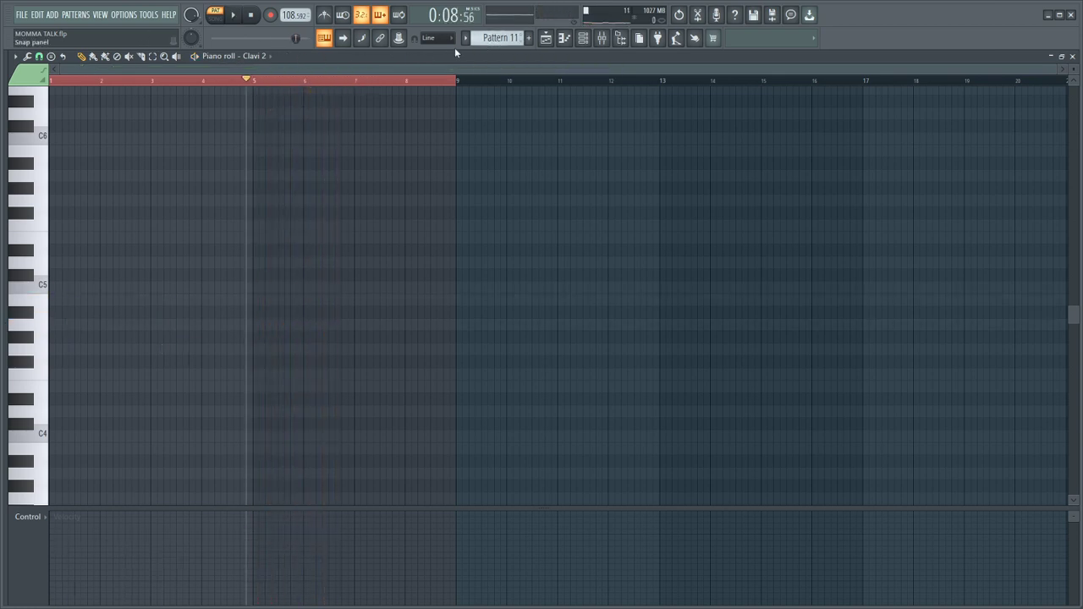
left_click(1071, 56)
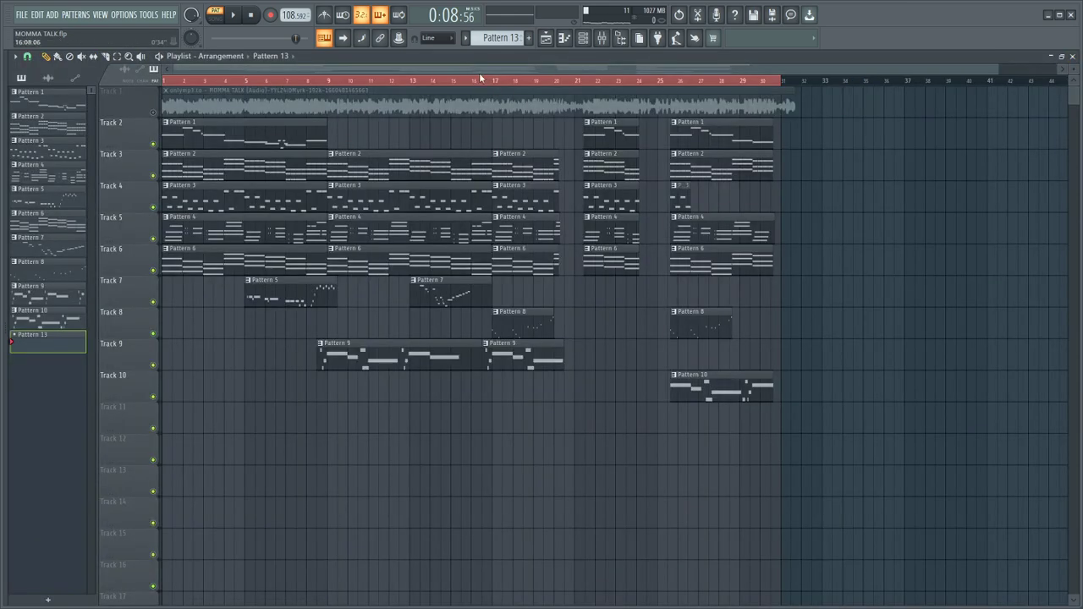
scroll(478, 73, "down", 2)
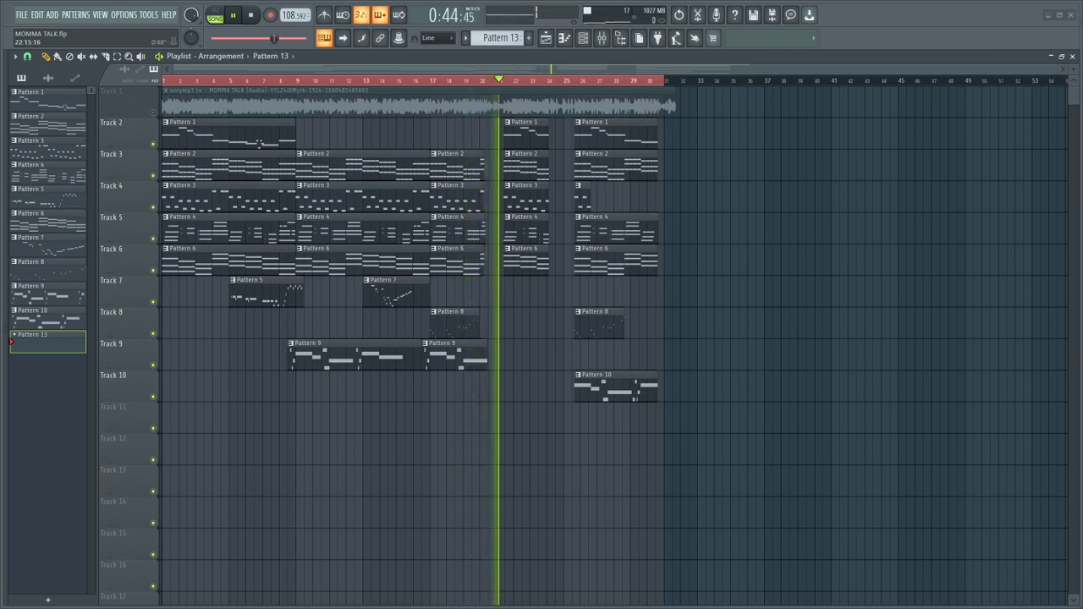
Play the arrangement in song mode through its final section, examining the pattern clips, and stop playback
scroll(516, 79, "up", 6)
scroll(541, 80, "down", 8)
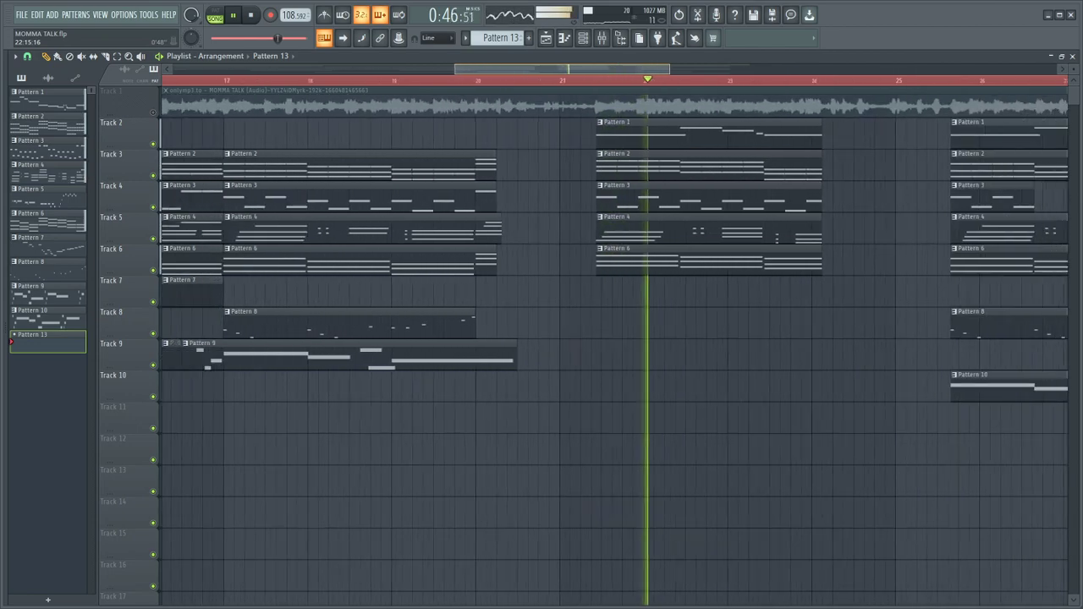
scroll(507, 76, "down", 4)
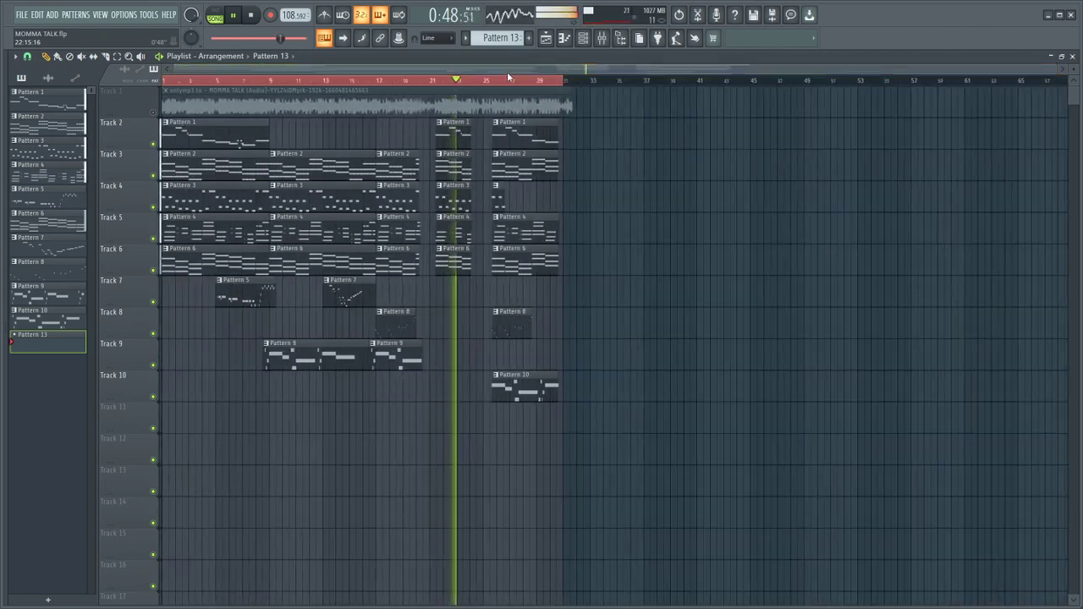
scroll(511, 72, "down", 2)
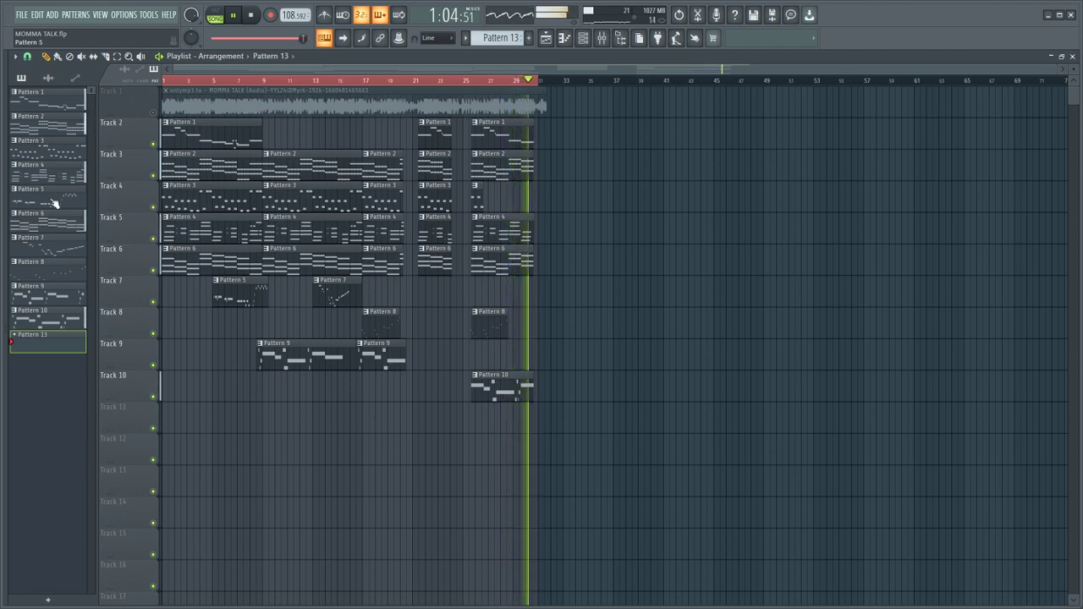
left_click(254, 17)
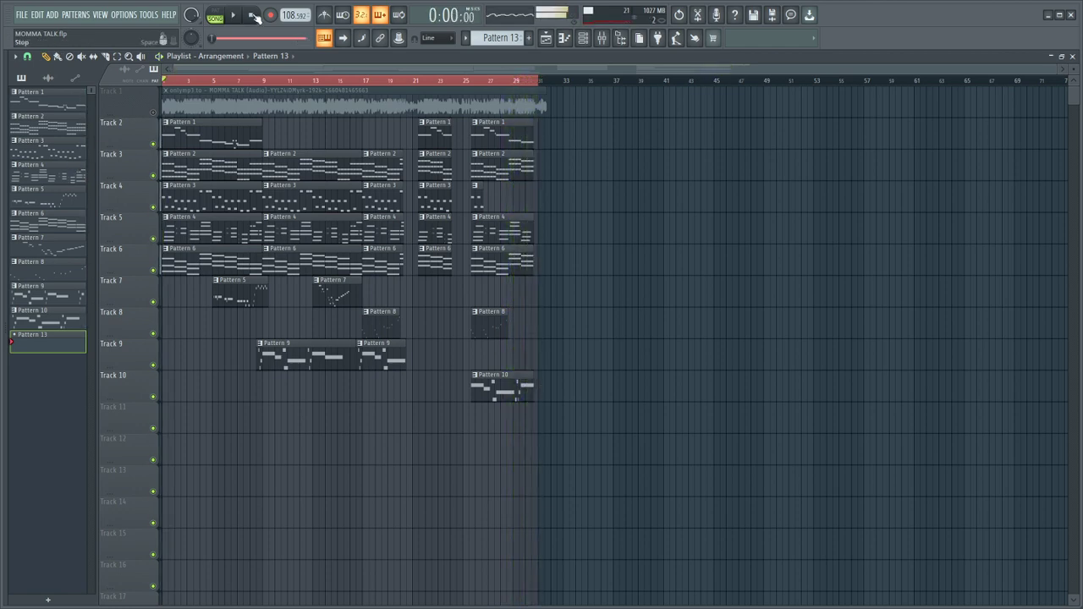